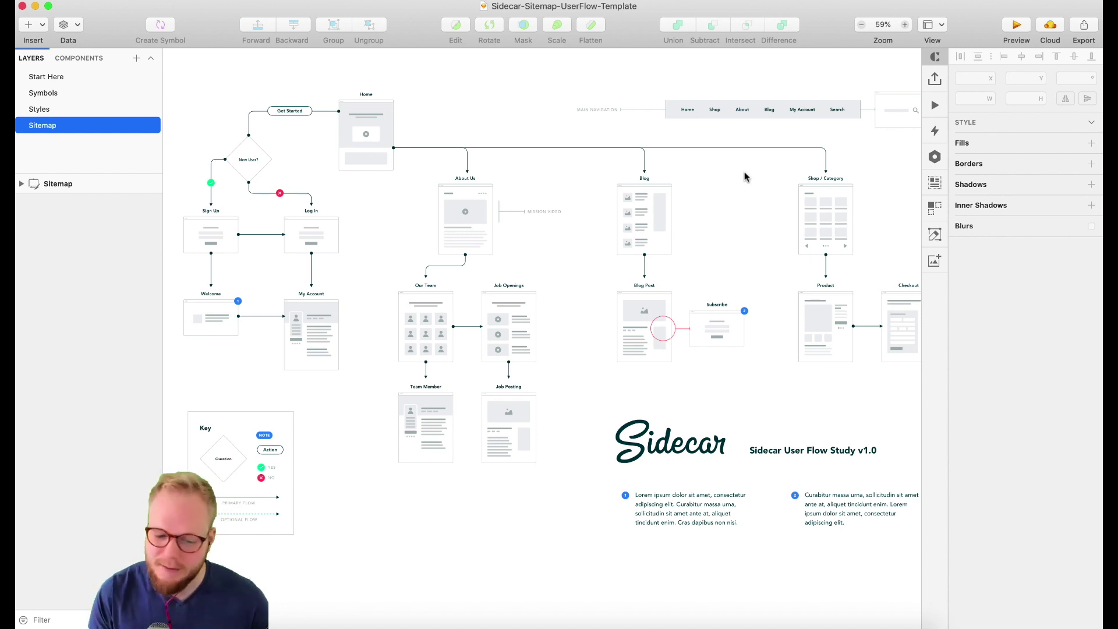
Look over the sitemap, inspecting the About Us and My Account pages and the New User decision with its red arrow
scroll(402, 221, left, 1)
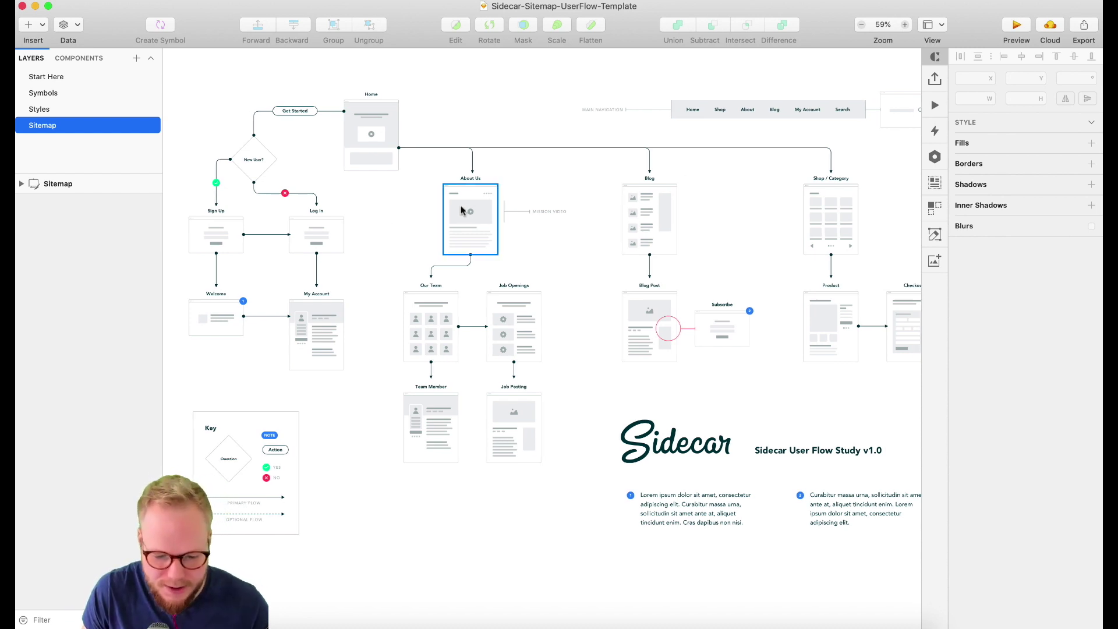
scroll(392, 497, left, 4)
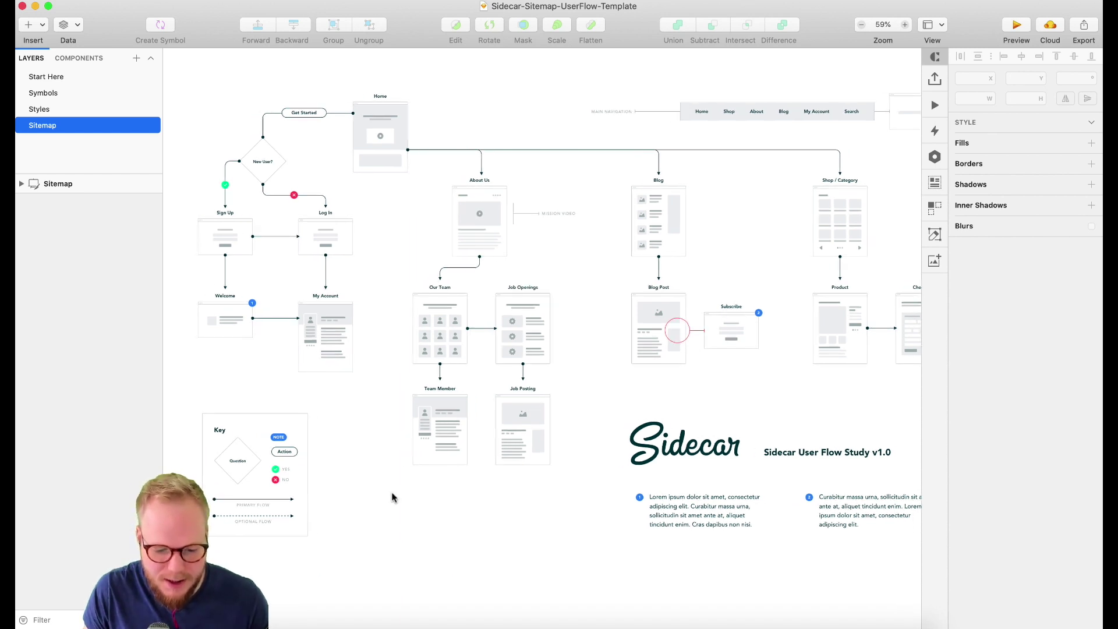
click(336, 113)
scroll(353, 124, up, 3)
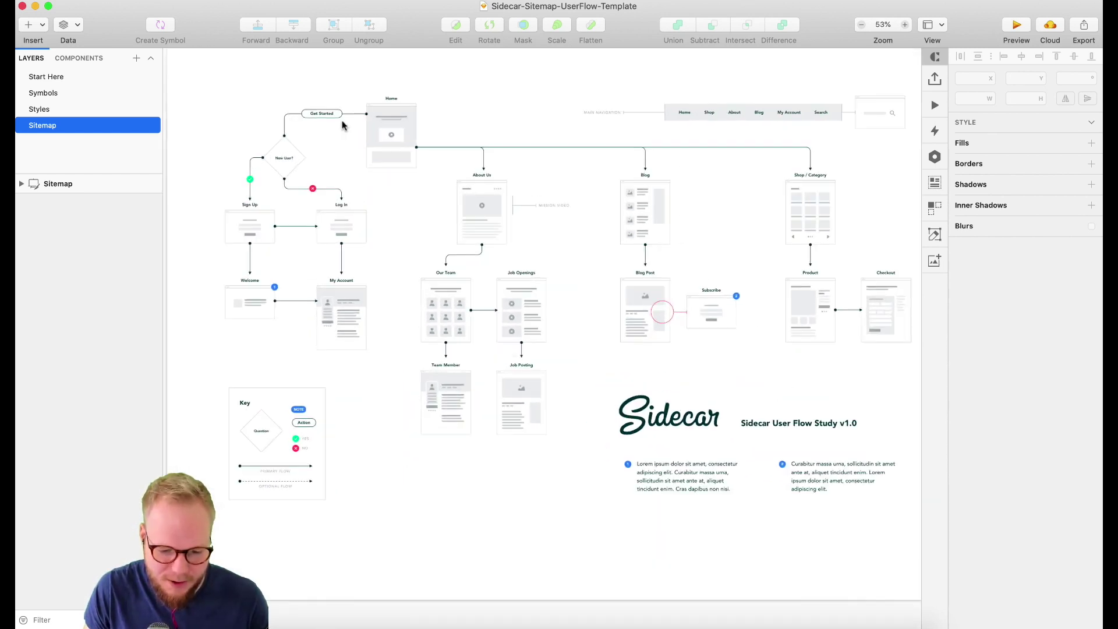
click(518, 249)
click(475, 382)
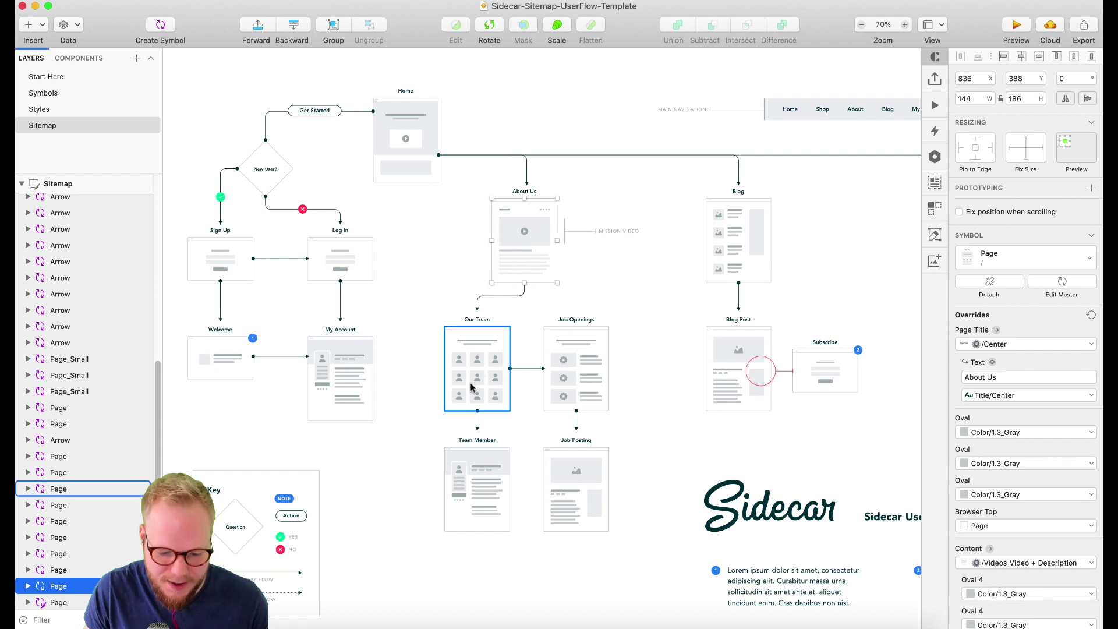
click(339, 383)
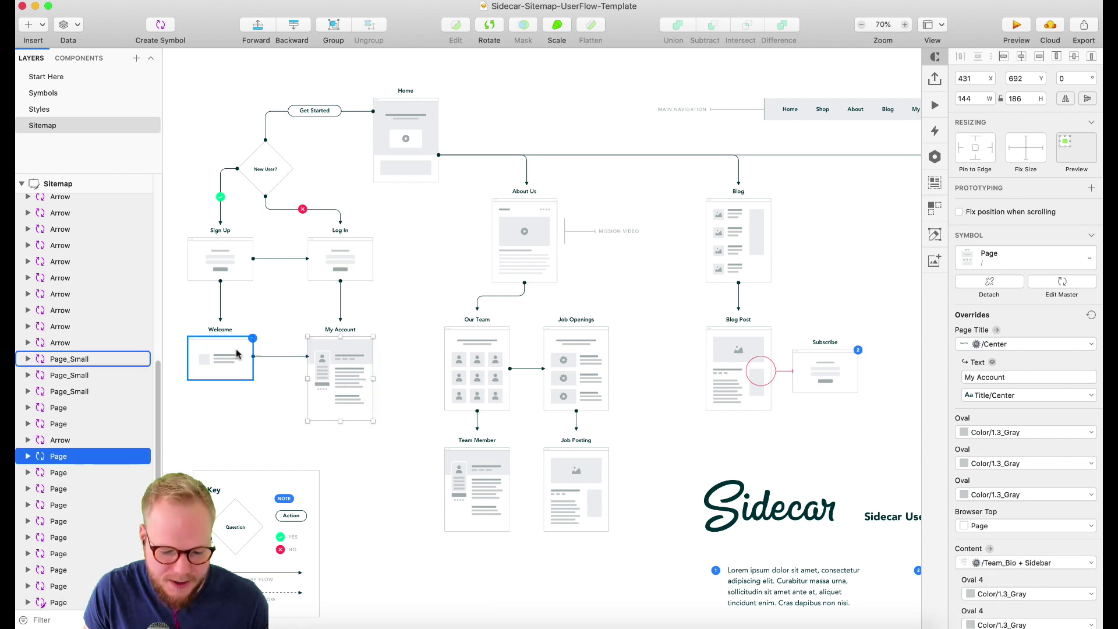
click(265, 169)
click(302, 210)
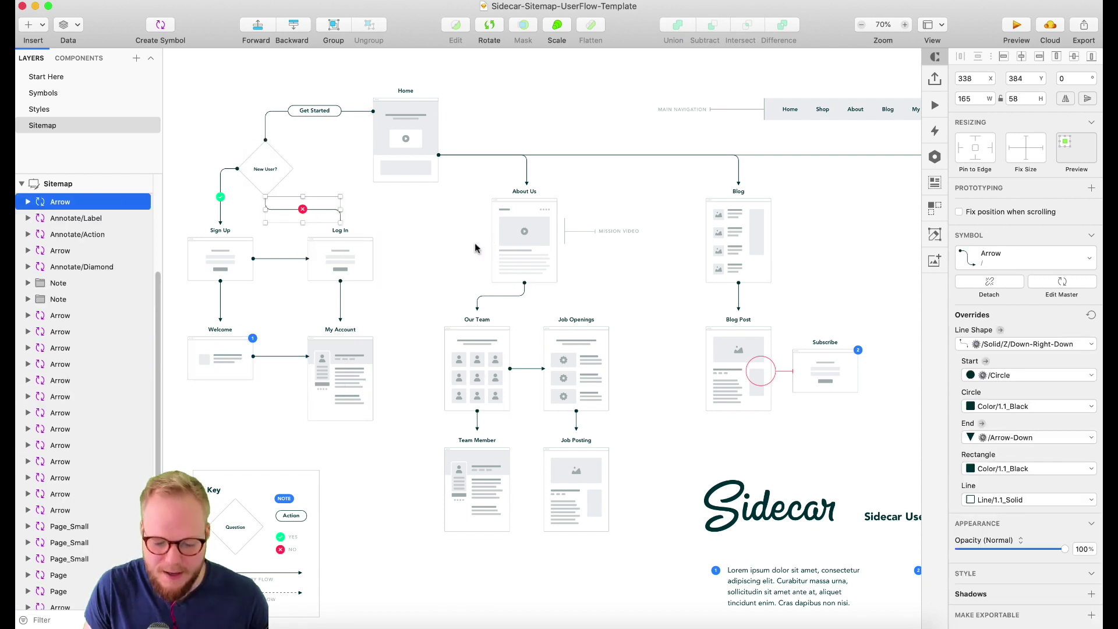
Inspect the mission video note and the Blog page symbol within the sitemap's top-level pages
click(524, 244)
click(618, 231)
click(735, 238)
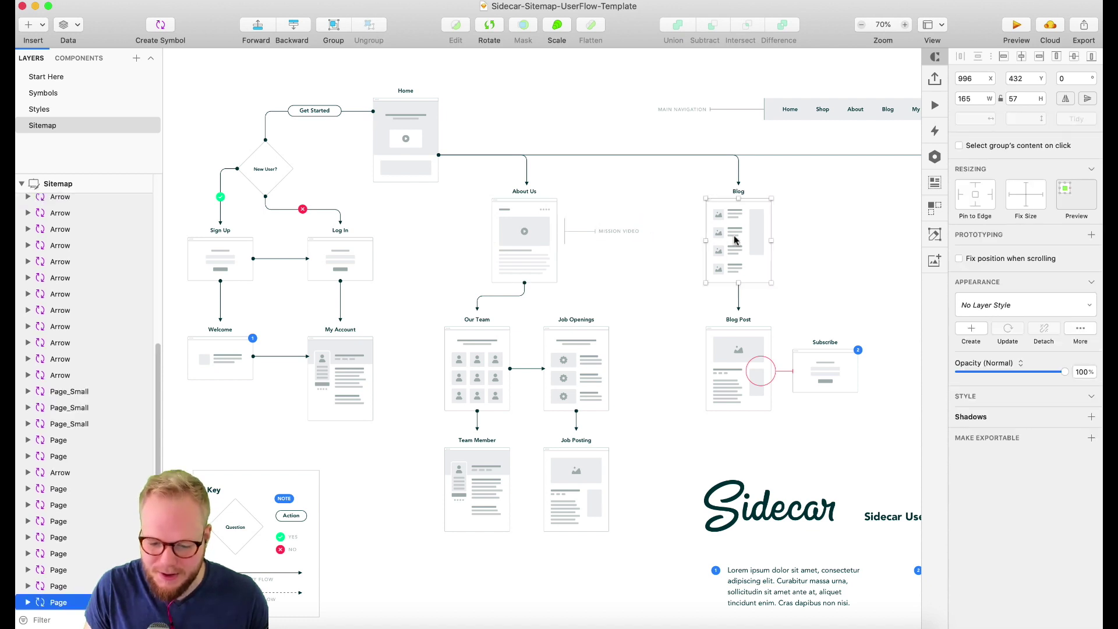
double_click(735, 240)
scroll(734, 238, right, 1)
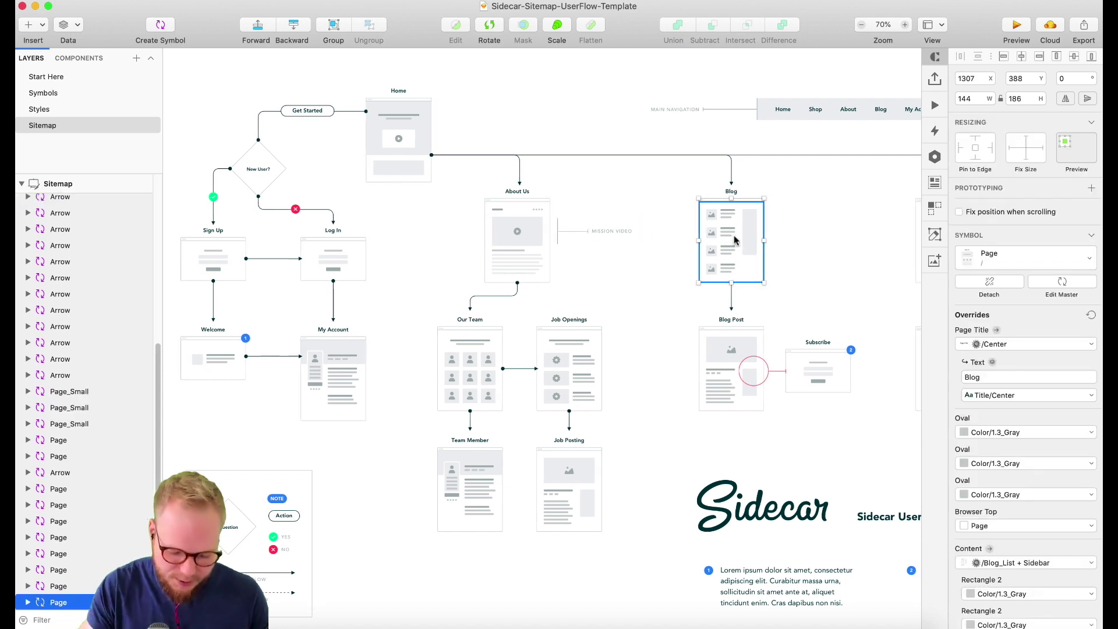
scroll(734, 238, down, 2)
key(shift+Tab)
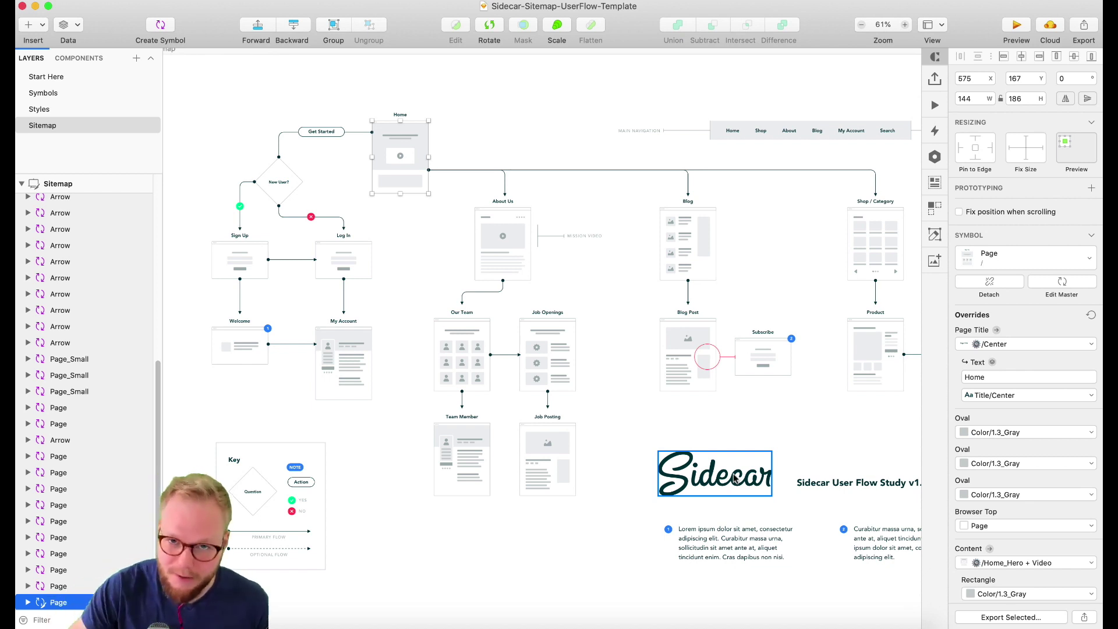
Inspect the symbol overrides of the Our Team, Job Openings, Job Posting, Team Member, About Us and Blog pages
click(466, 367)
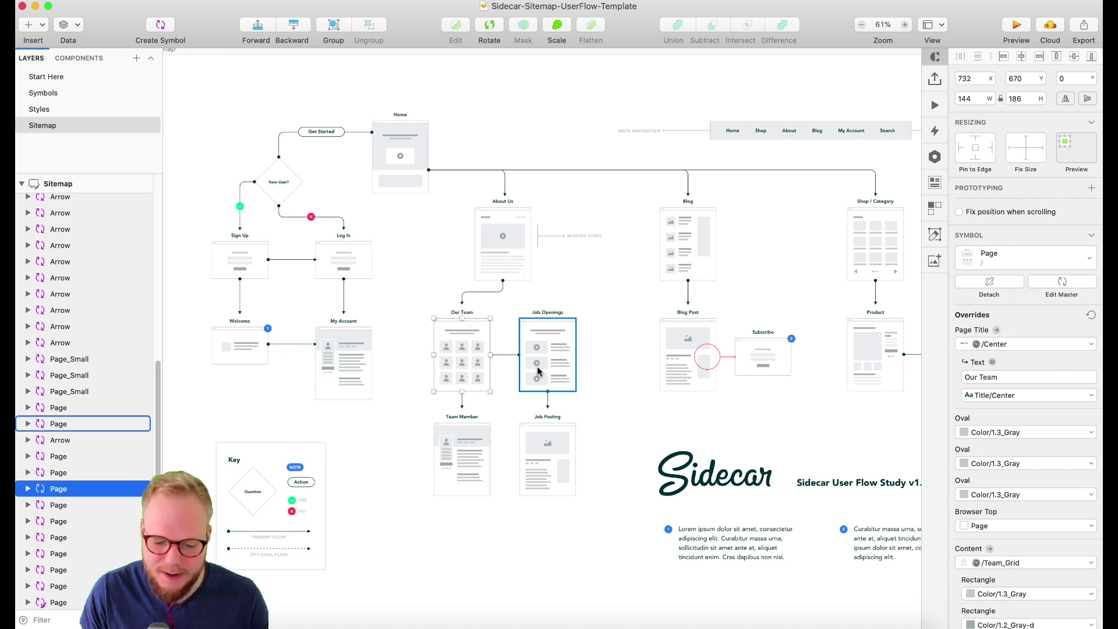
click(539, 371)
click(544, 460)
click(460, 457)
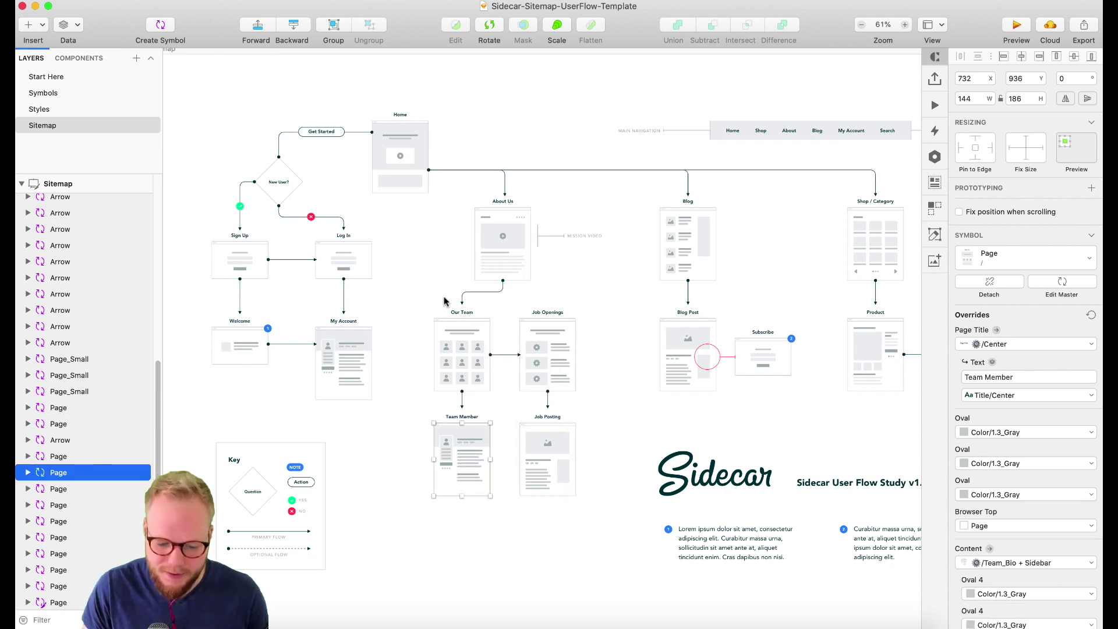
click(507, 233)
click(680, 242)
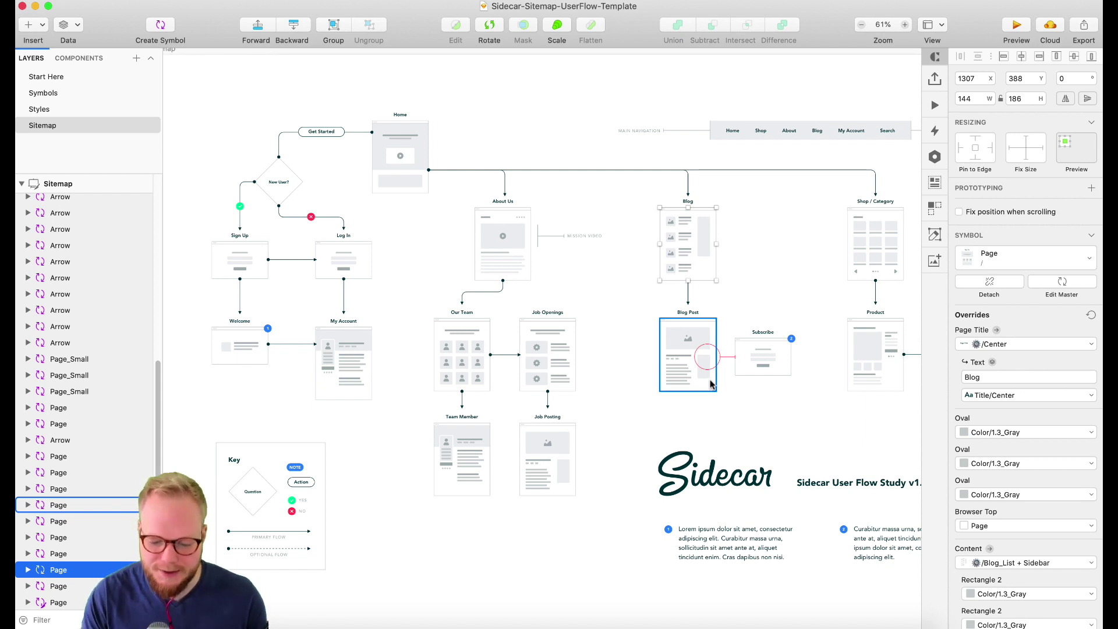
Open the Start Here page and read the instructions on working with pages and arrows
click(55, 78)
click(55, 79)
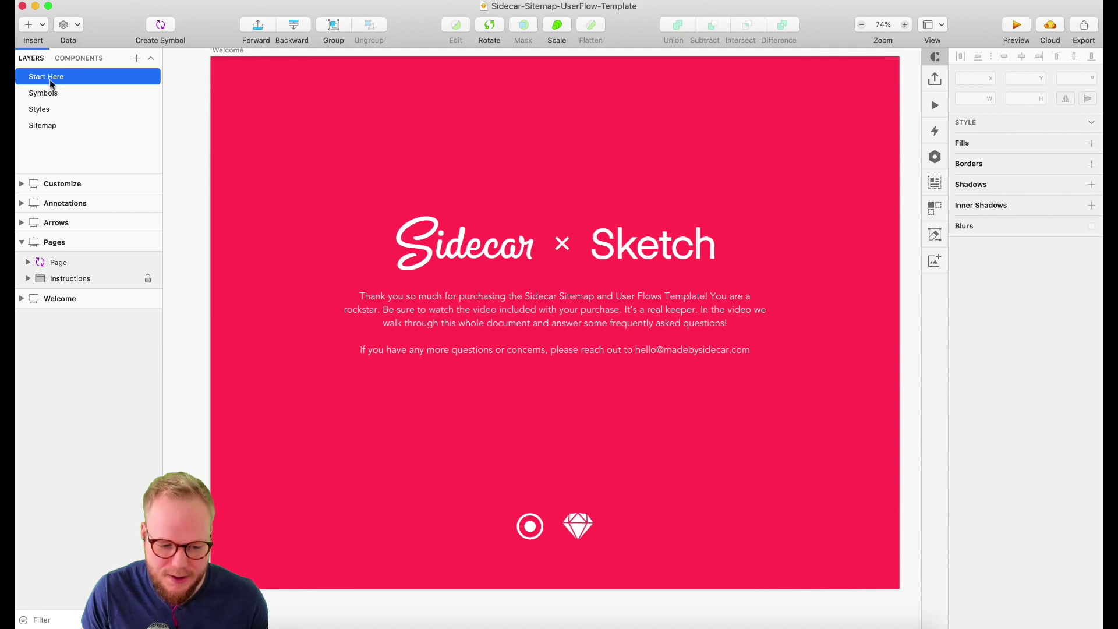
scroll(562, 215, down, 5)
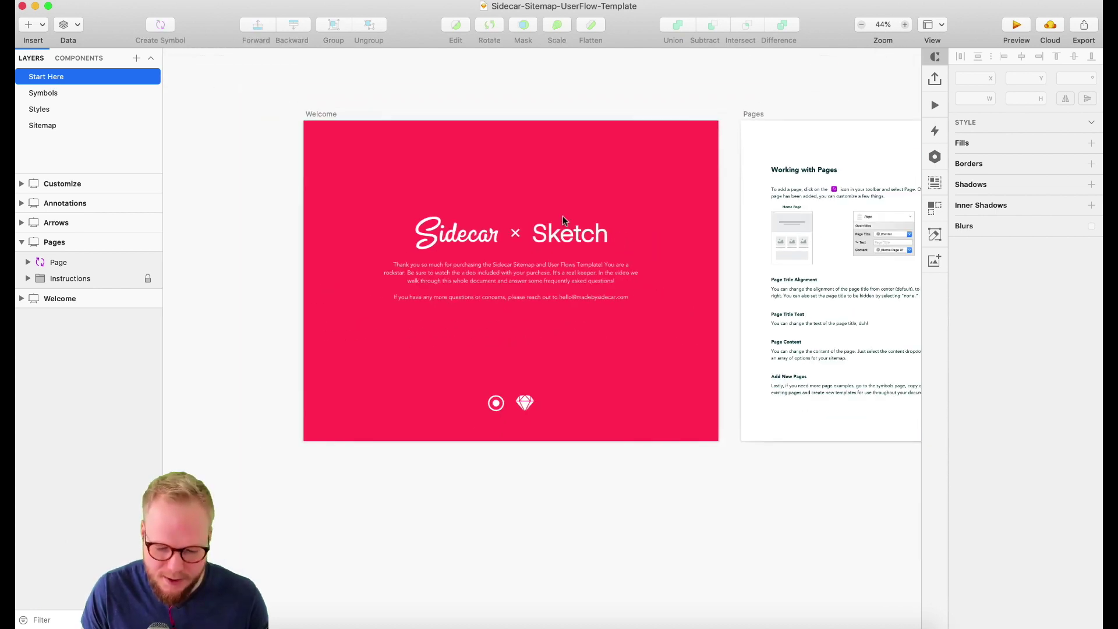
scroll(564, 215, right, 10)
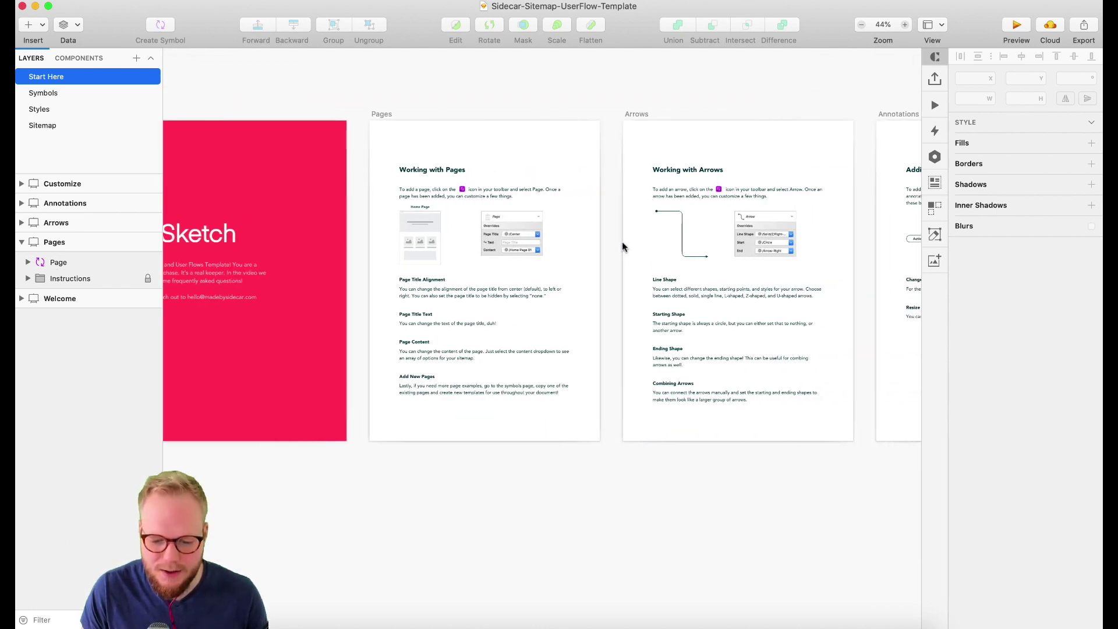
scroll(622, 247, right, 2)
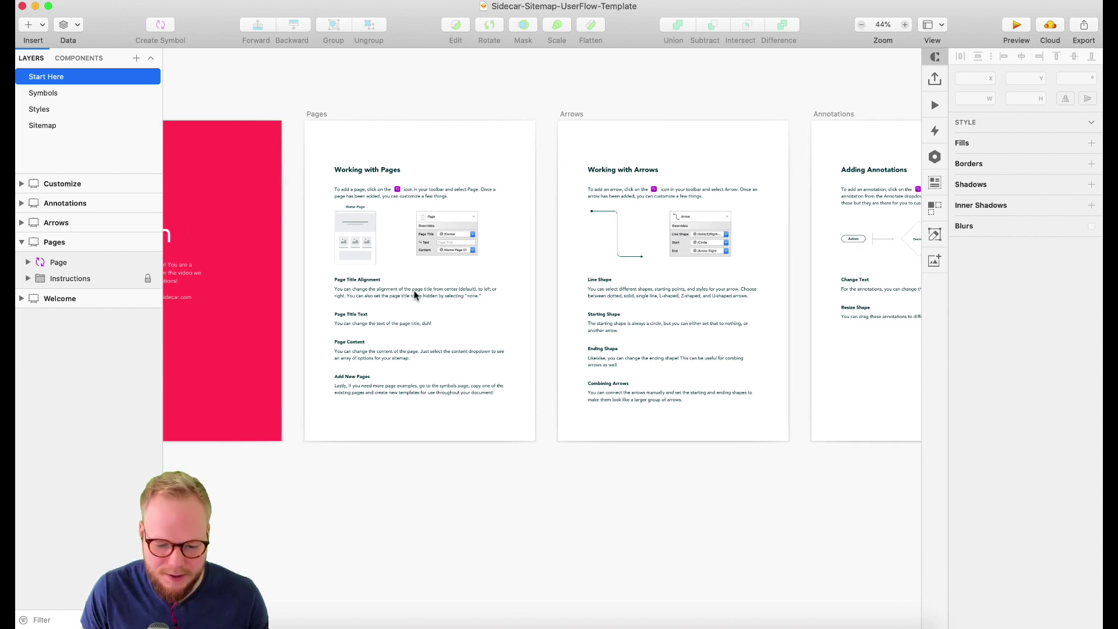
scroll(602, 252, right, 1)
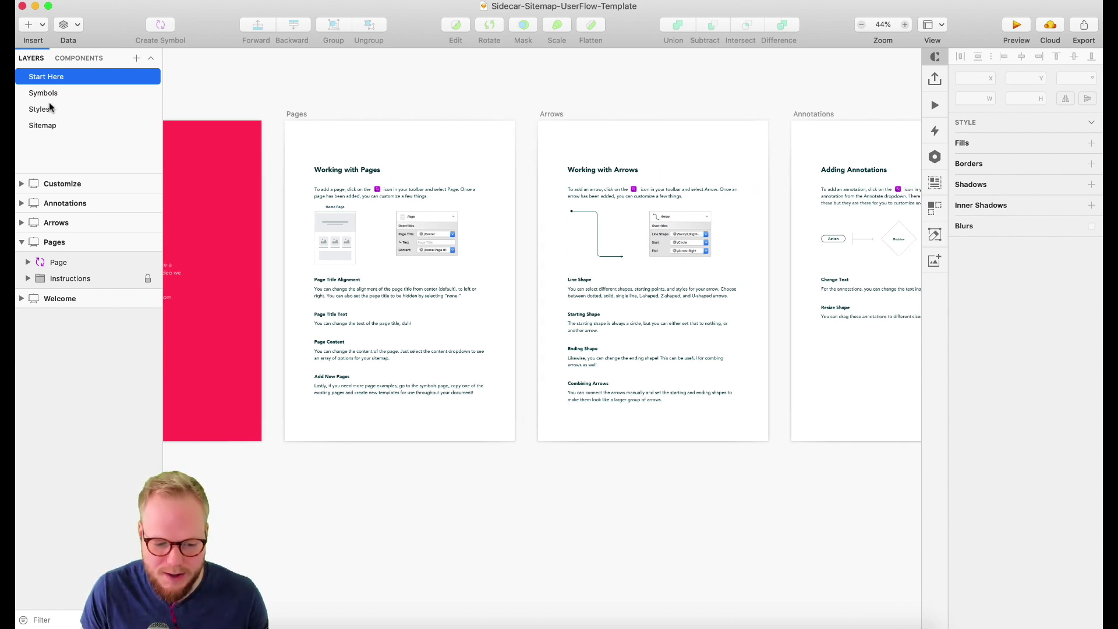
scroll(461, 201, right, 5)
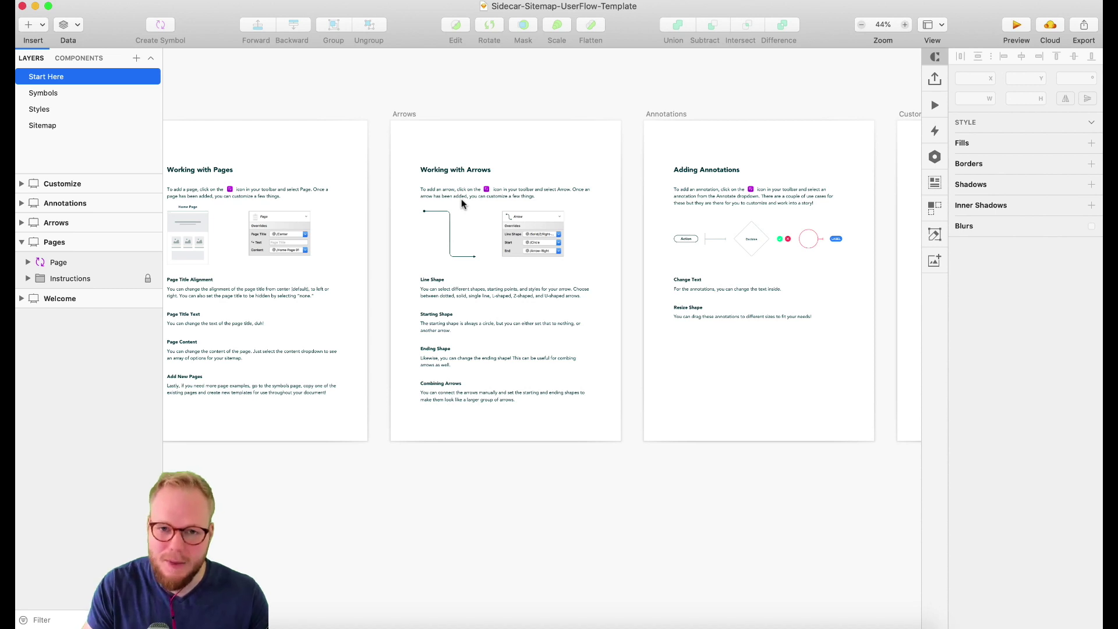
scroll(461, 202, right, 4)
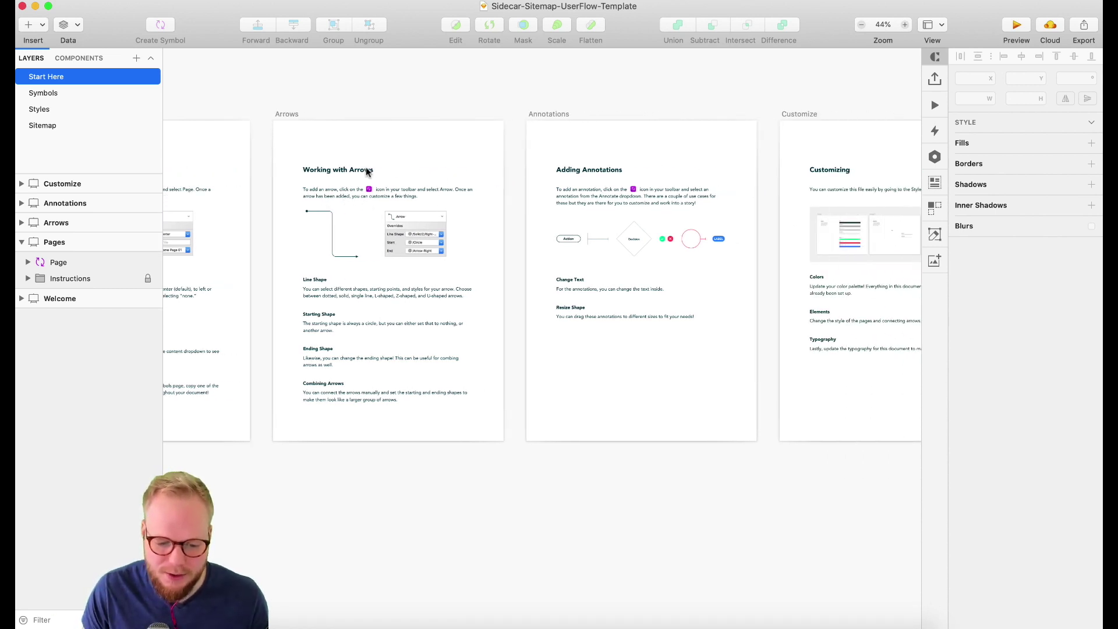
Inspect the example arrow's overrides and read the instructions on adding annotations and customizing
click(332, 241)
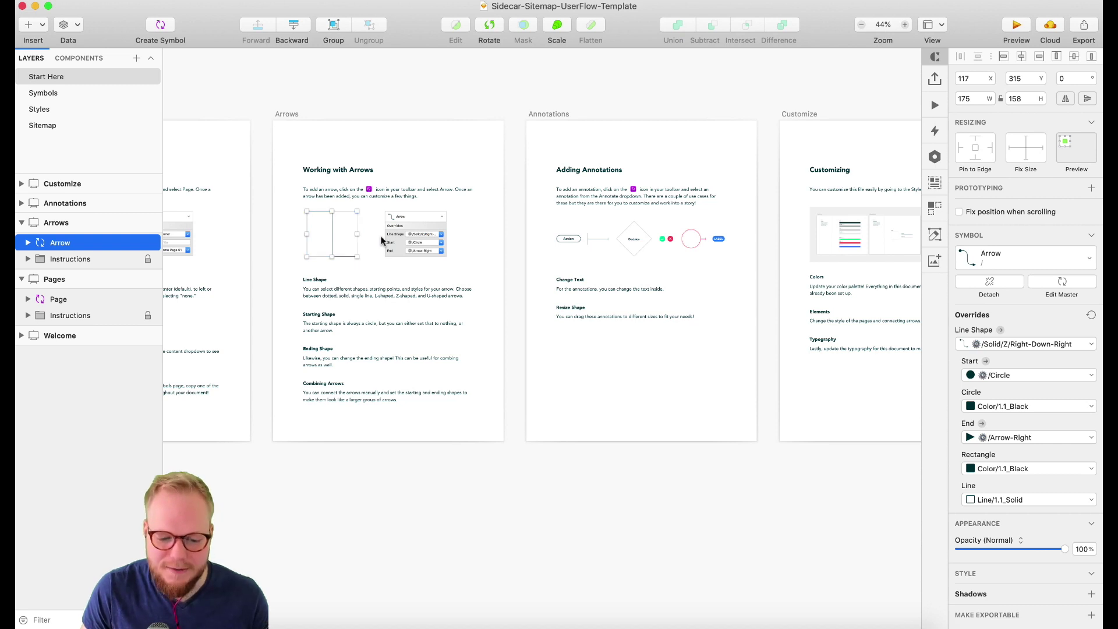
scroll(632, 236, up, 3)
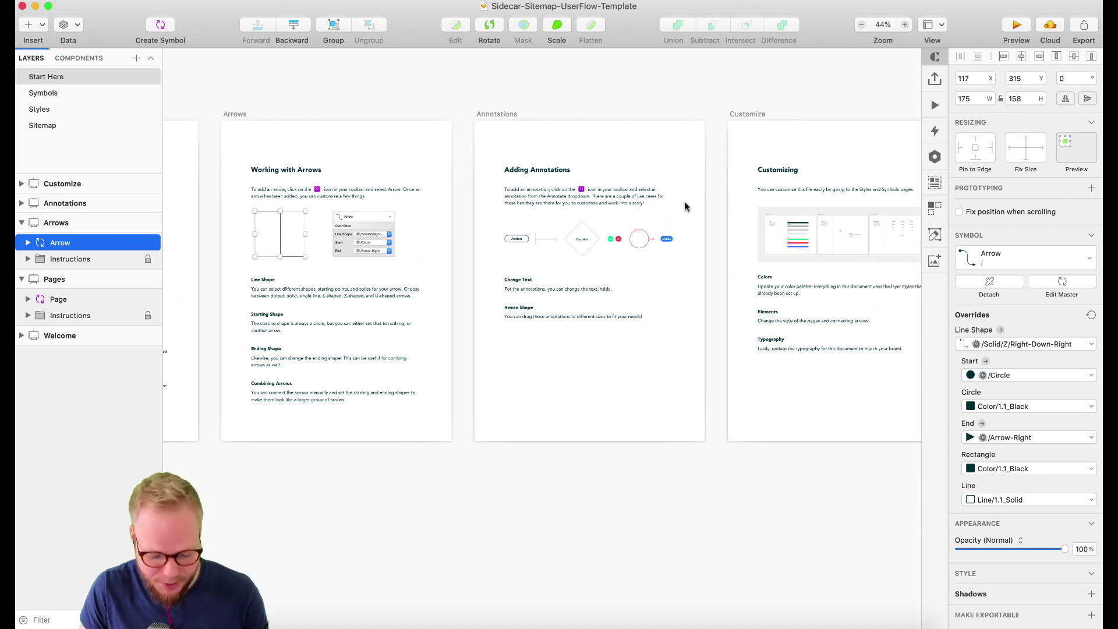
scroll(685, 208, up, 3)
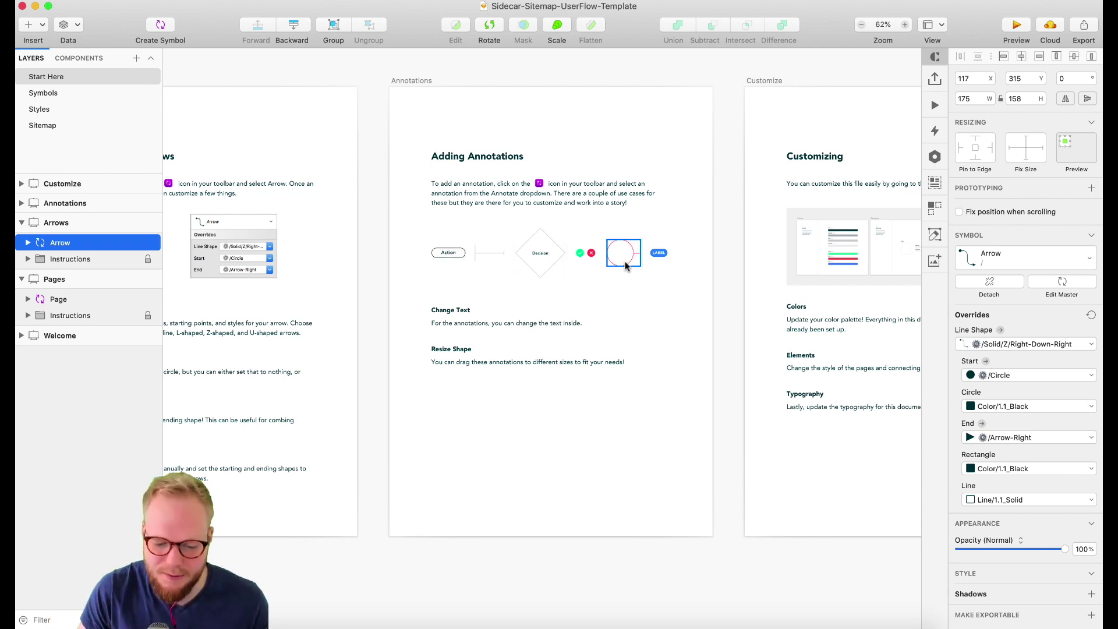
scroll(576, 250, right, 5)
scroll(575, 250, down, 2)
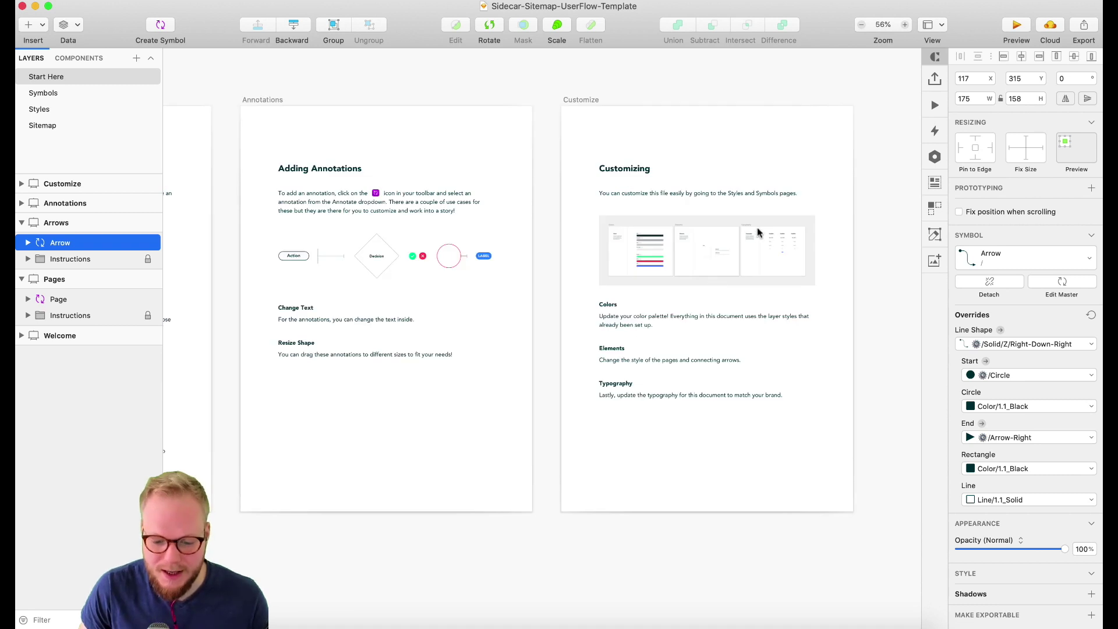
Open the Symbols page and look through the arrow, annotation and page layout symbols
click(44, 94)
scroll(459, 247, down, 10)
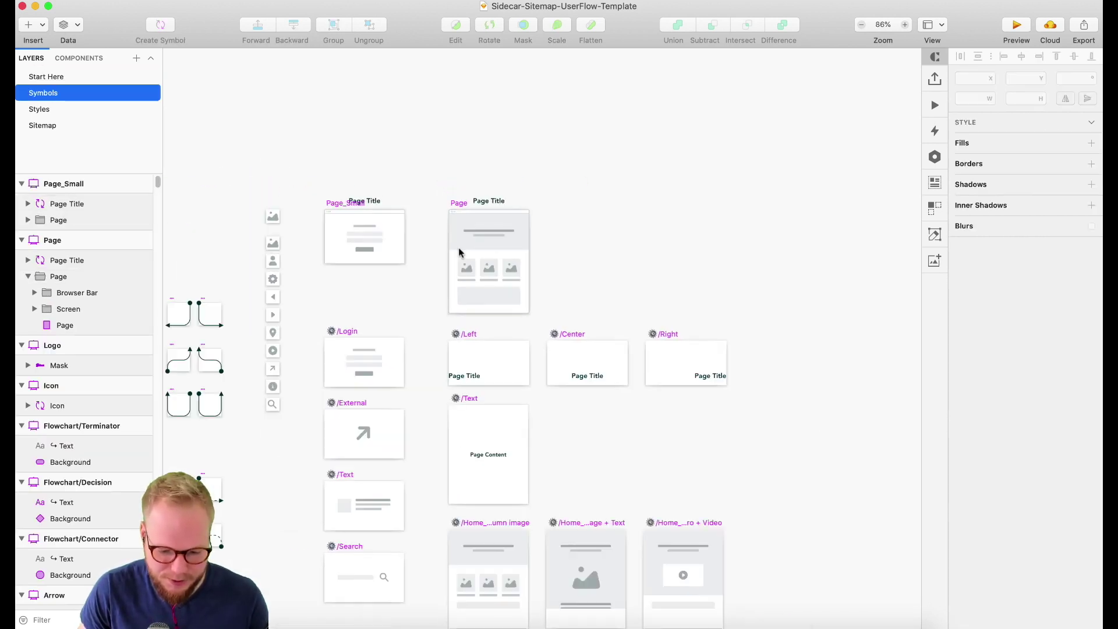
scroll(474, 289, left, 5)
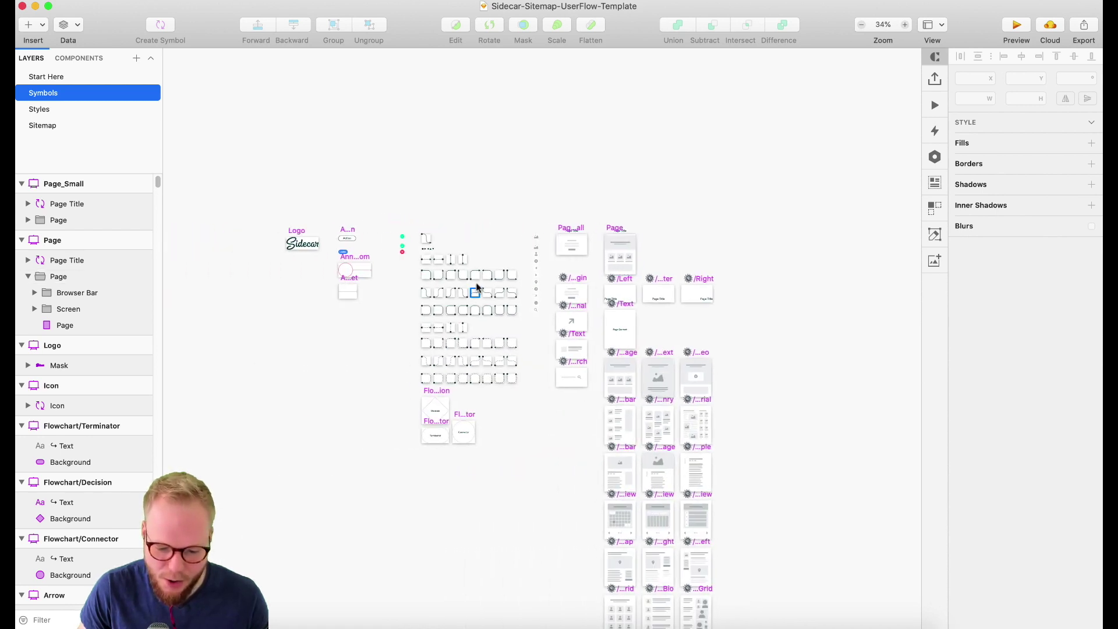
scroll(643, 305, down, 8)
scroll(664, 466, down, 6)
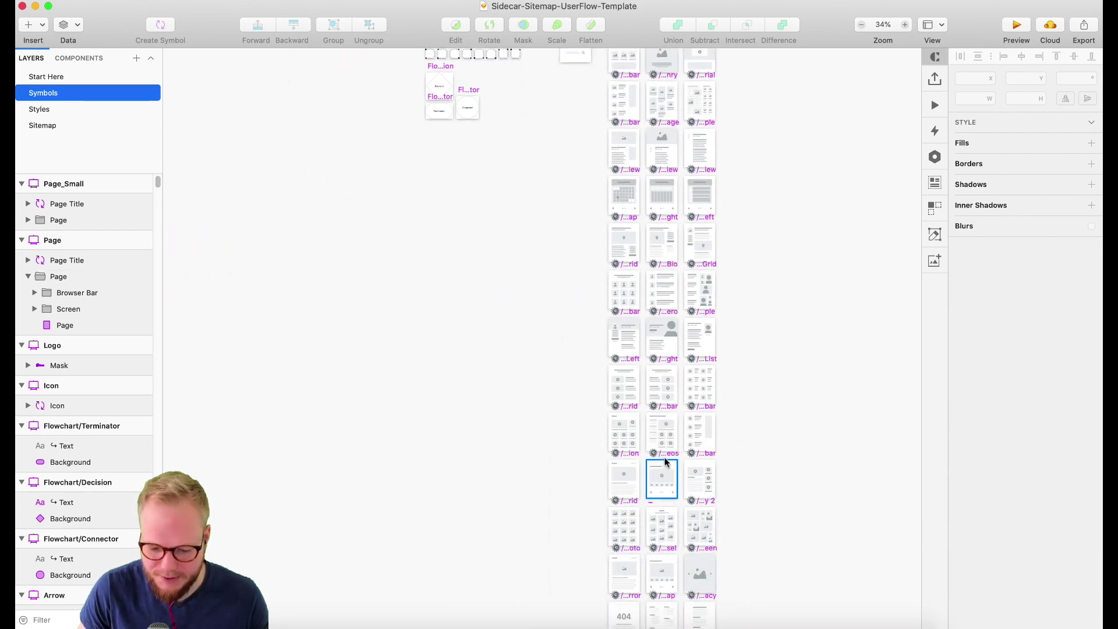
scroll(655, 526, down, 5)
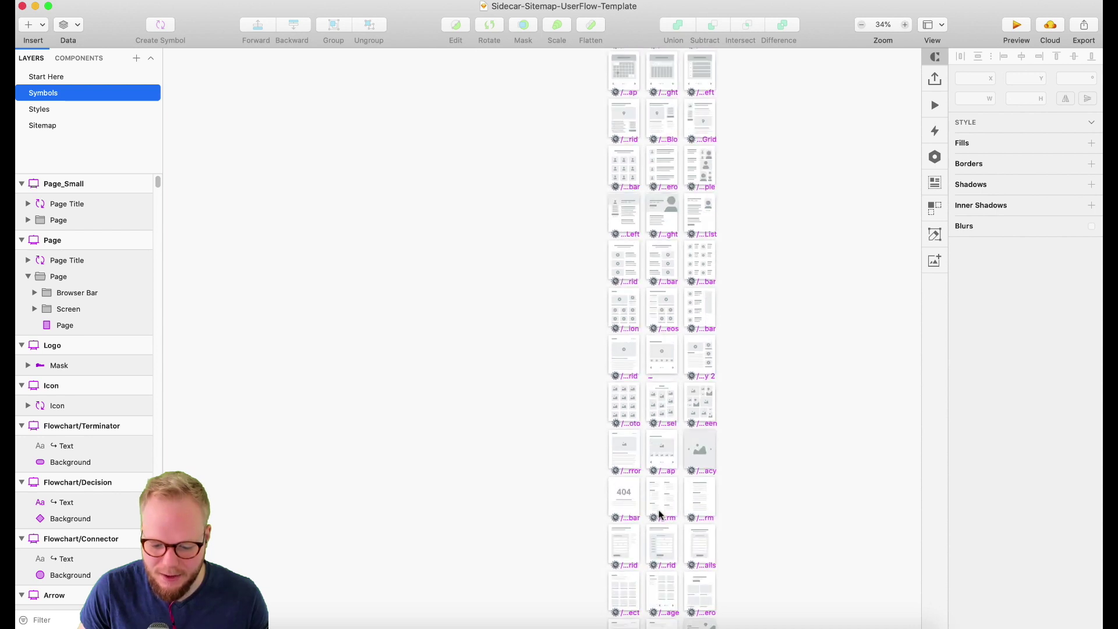
Open the Styles page and inspect the Black, Gray Dark and Gray swatches on the Colors artboard
key(Page_Down)
click(454, 192)
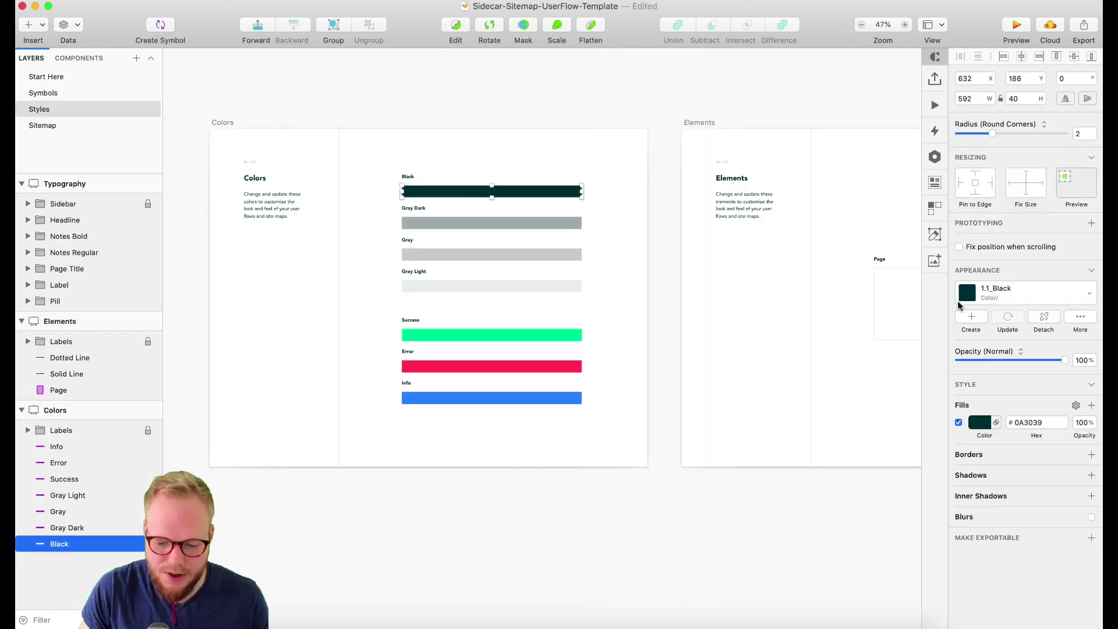
click(520, 222)
click(527, 254)
scroll(547, 274, right, 2)
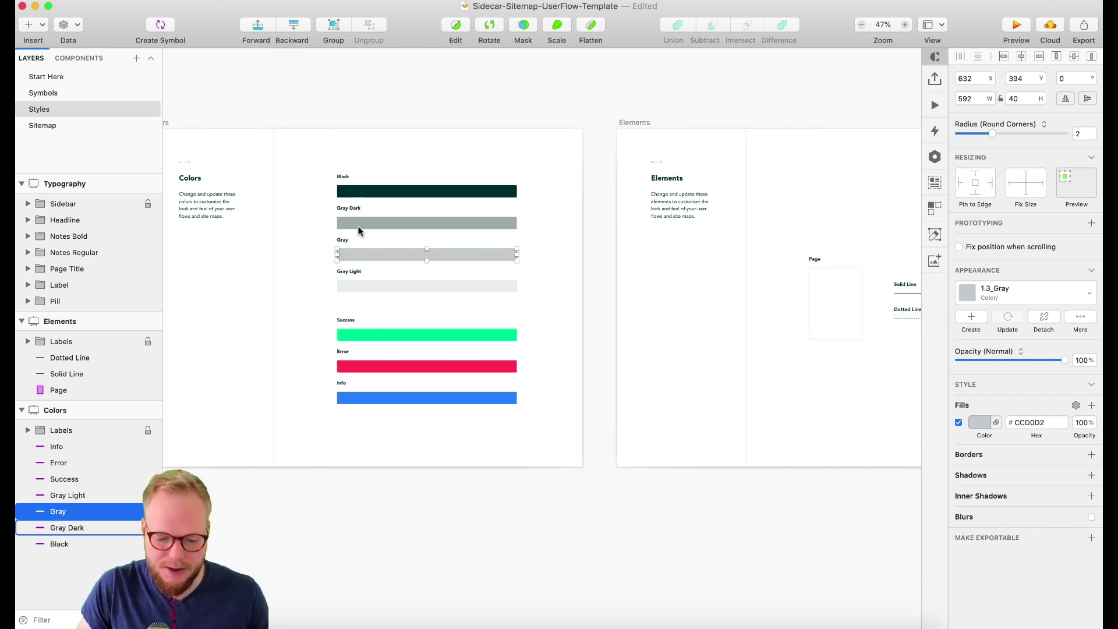
Examine the page, solid line and dotted line styles on the Elements artboard beside Typography
scroll(473, 297, right, 2)
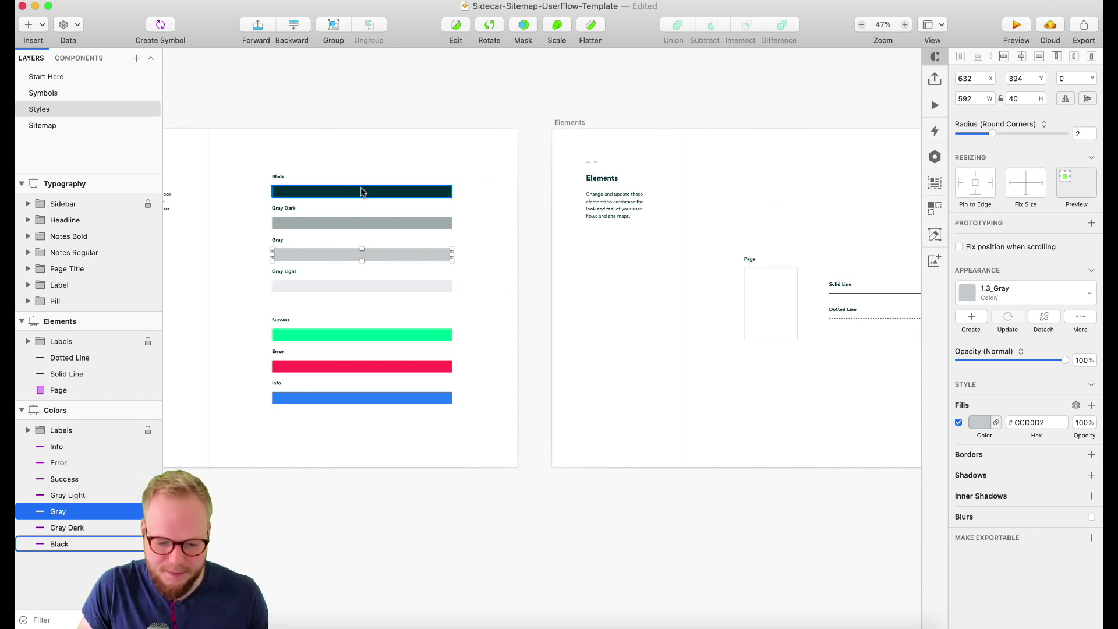
scroll(576, 265, right, 4)
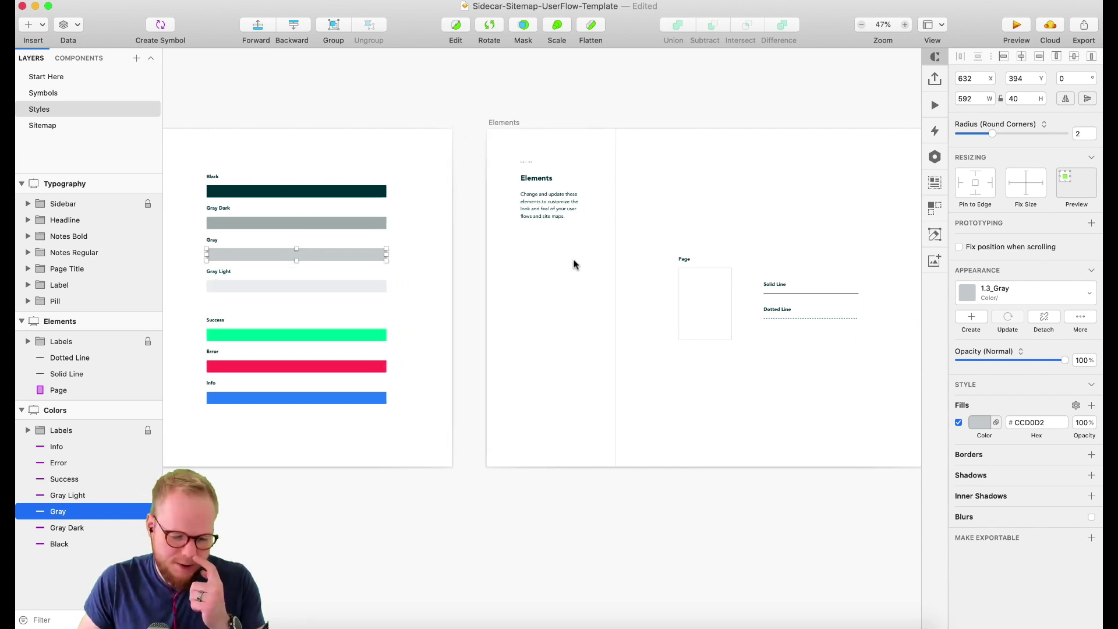
scroll(574, 265, right, 7)
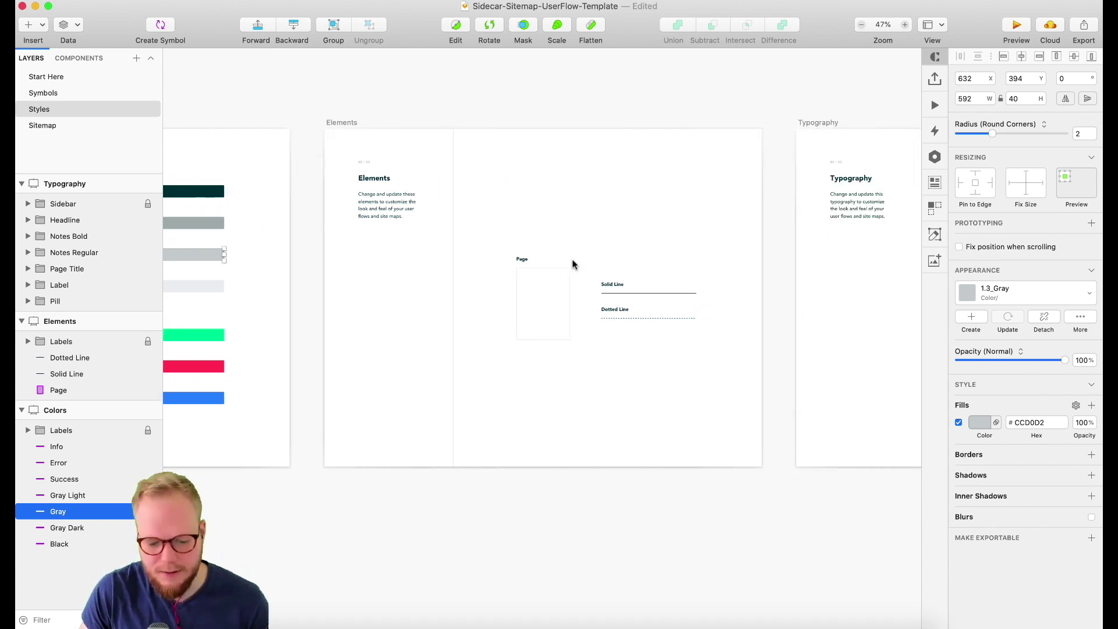
scroll(573, 265, right, 3)
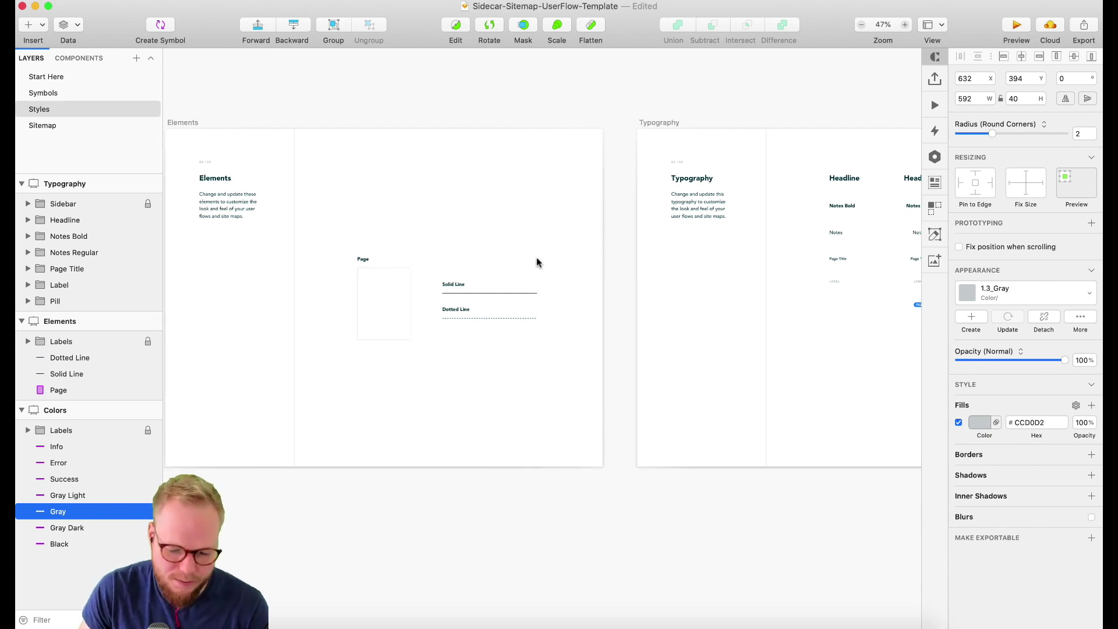
scroll(536, 265, right, 2)
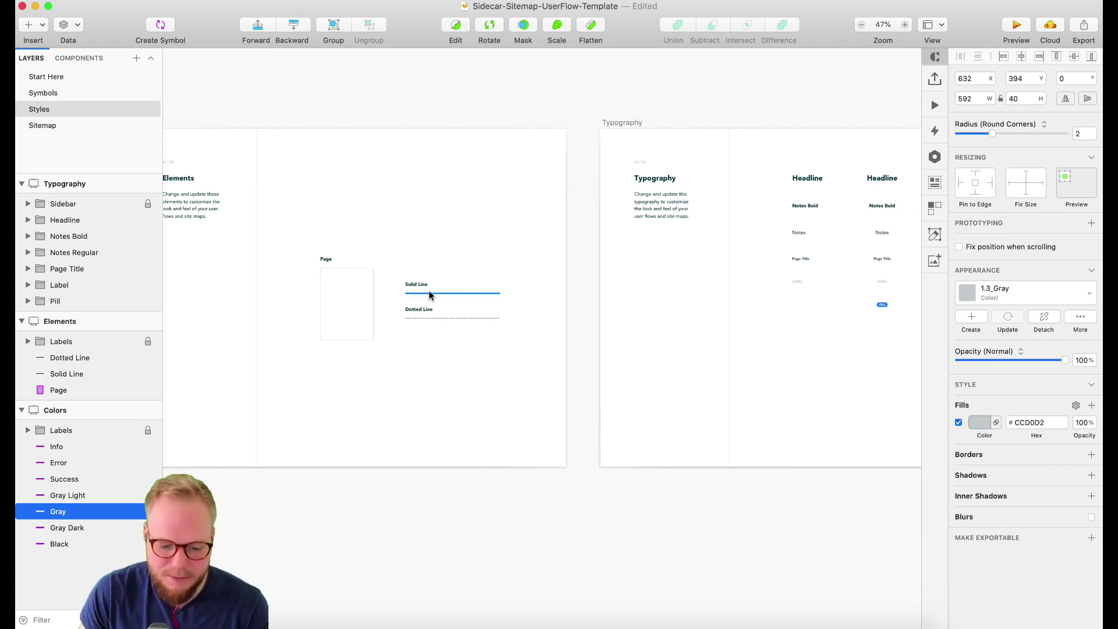
click(438, 303)
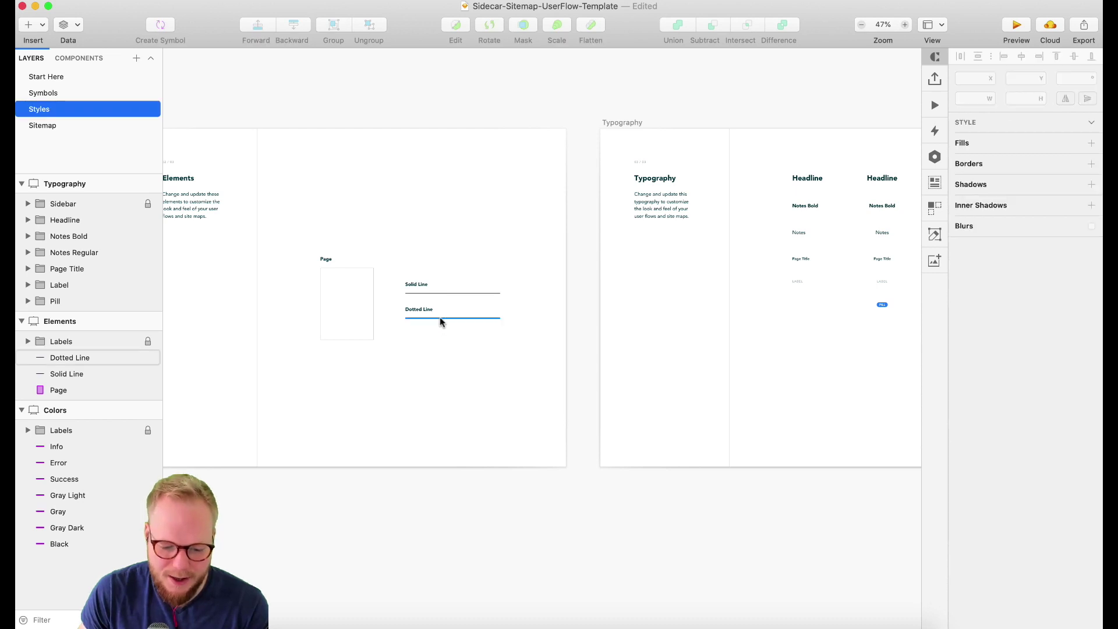
Inspect the Dotted Line style on the Elements artboard and look over the text samples on the Typography artboard
click(439, 318)
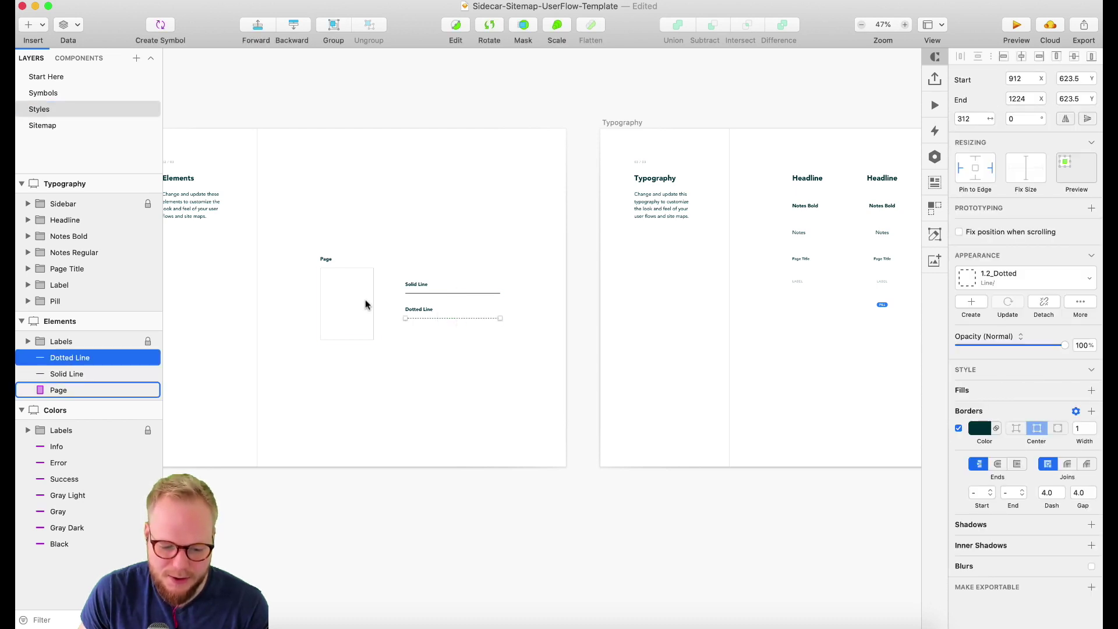
scroll(667, 268, right, 5)
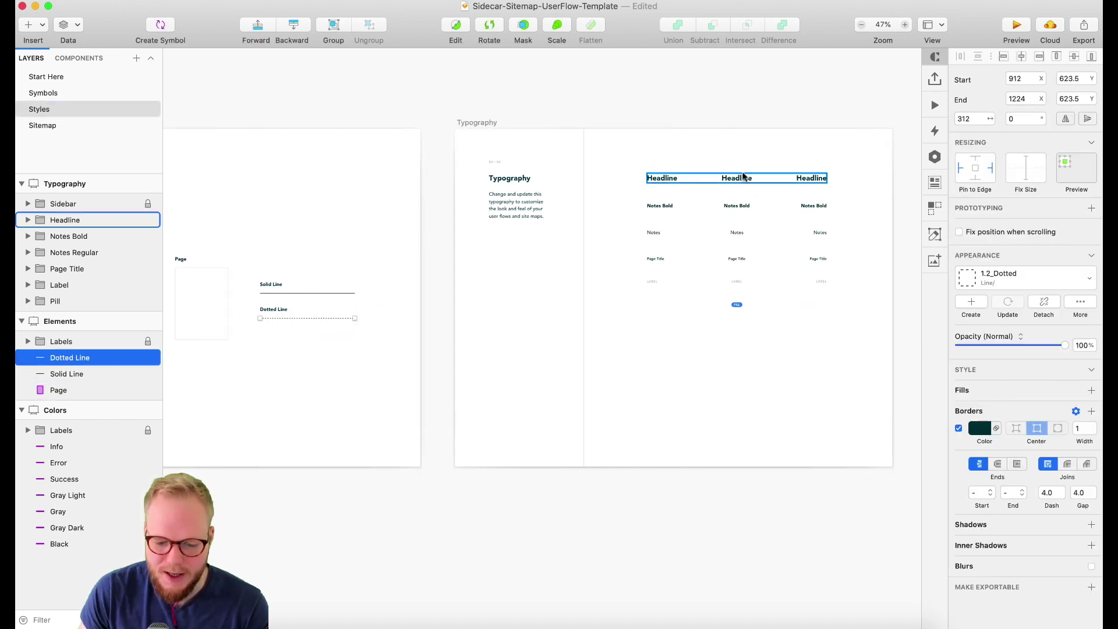
scroll(725, 188, right, 4)
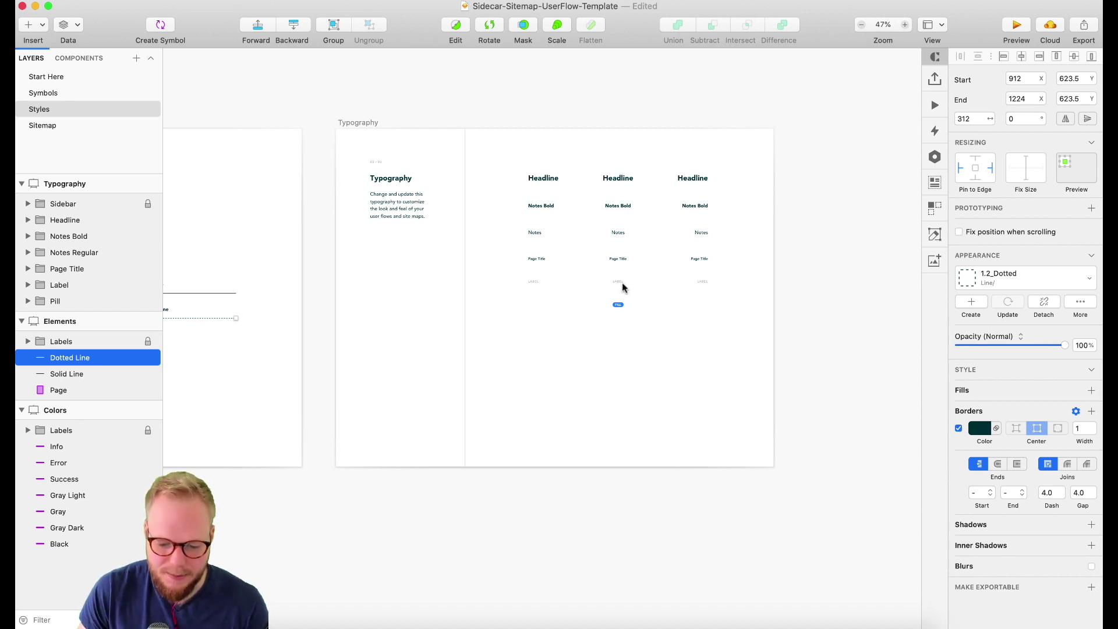
Revisit the example sitemap and browse the blog and calendar page layouts on the Symbols page
click(75, 124)
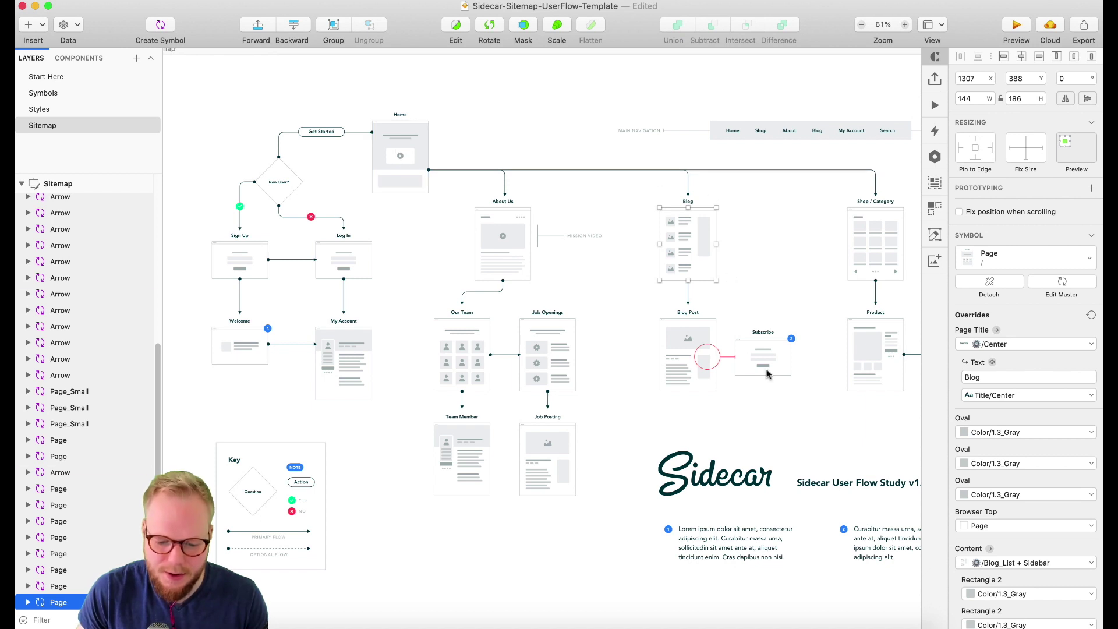
scroll(572, 282, down, 5)
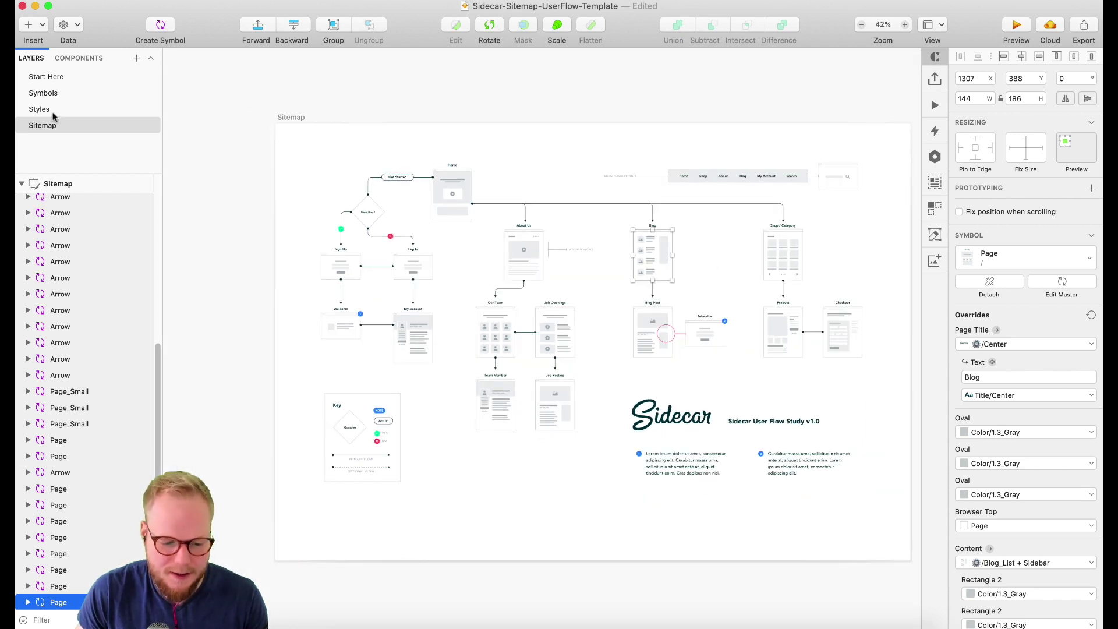
click(36, 97)
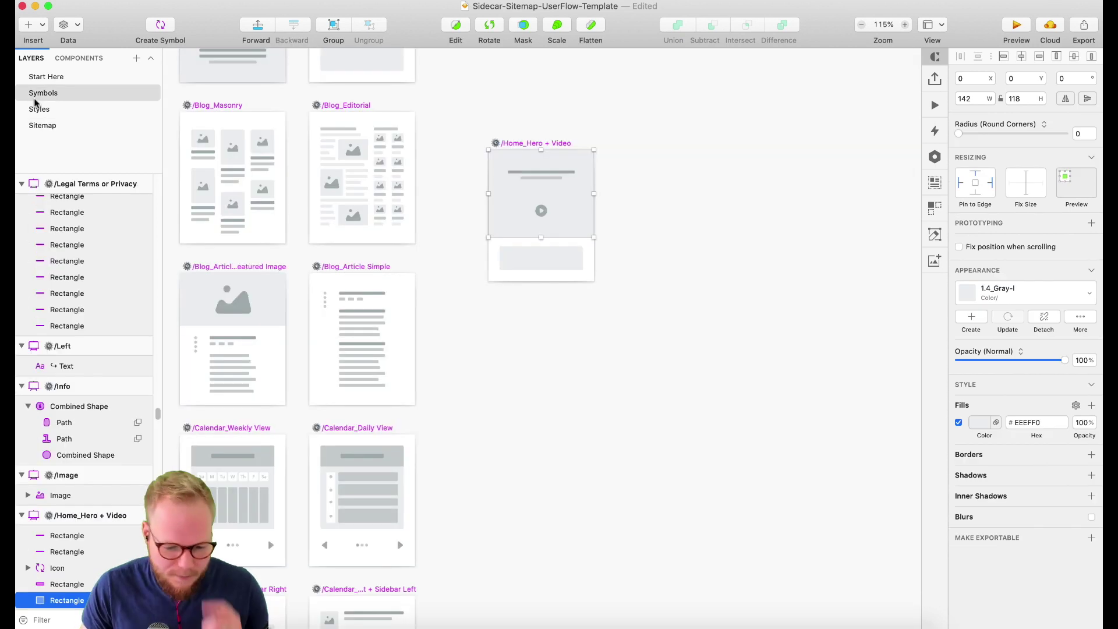
click(430, 263)
scroll(525, 362, down, 3)
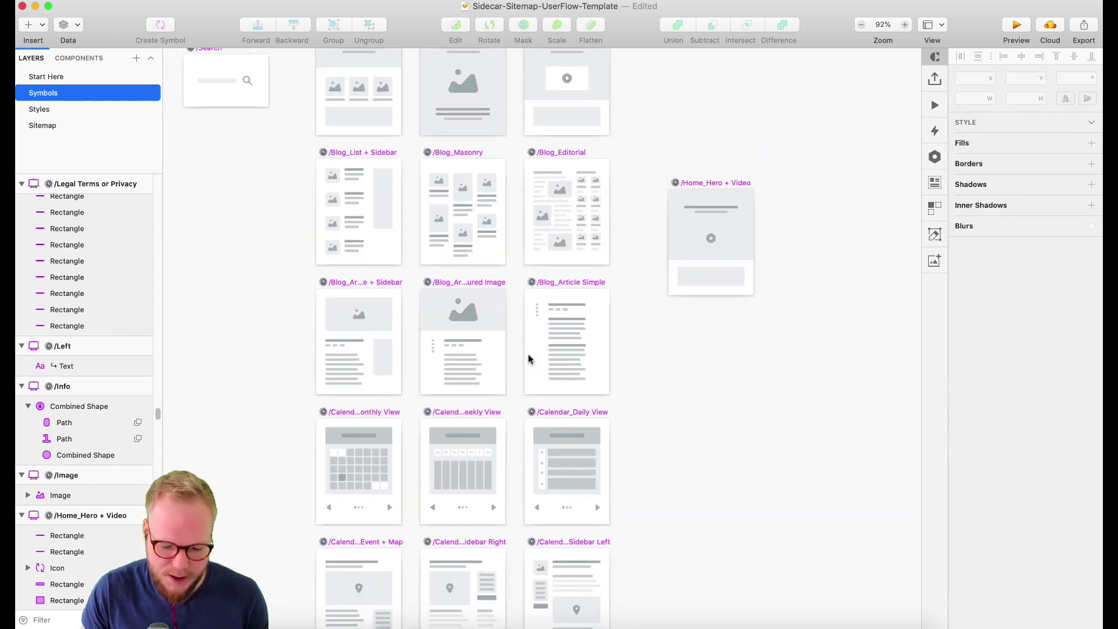
scroll(528, 358, down, 2)
scroll(529, 357, down, 3)
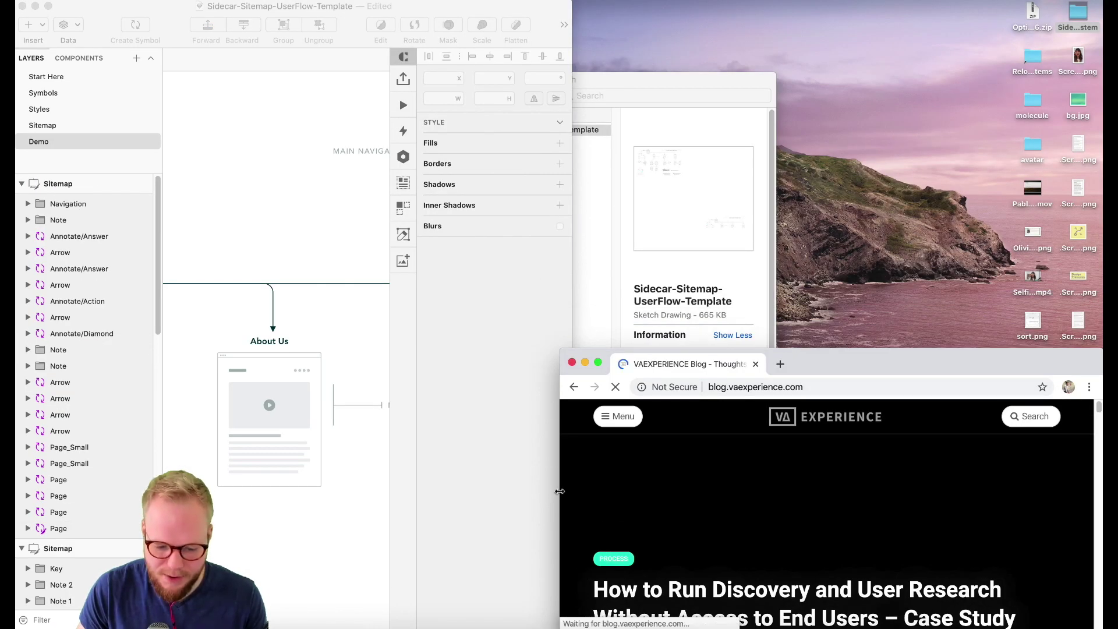
Widen both windows and stack the sitemap document above the browser window showing blog.vaexperience.com
drag(559, 491, 14, 490)
click(569, 277)
drag(570, 277, 1102, 278)
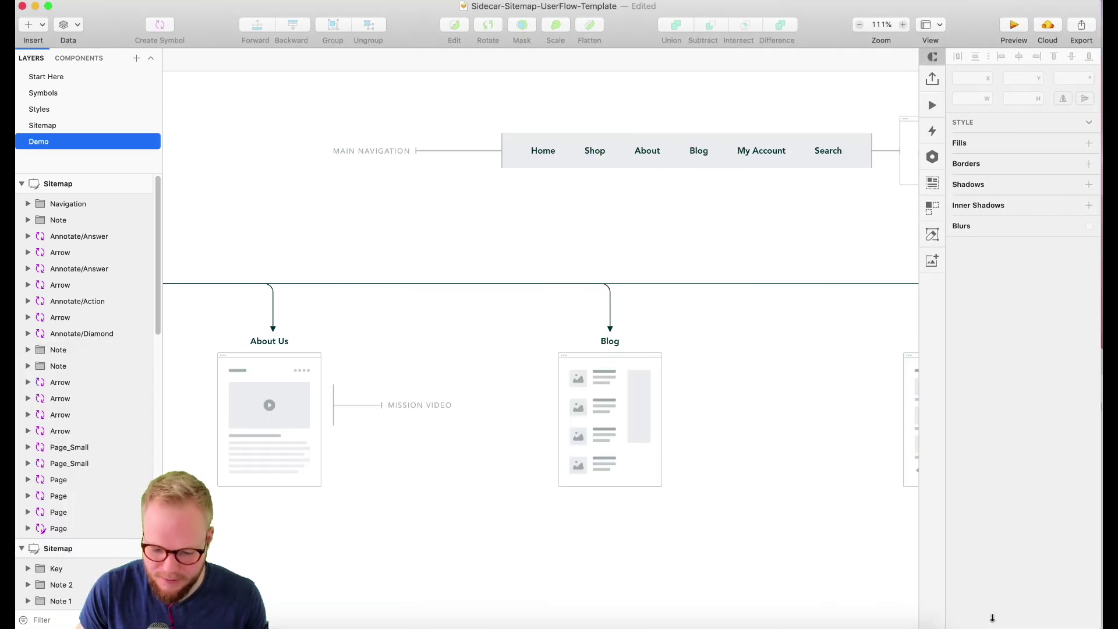
mouse_move(992, 618)
mouse_down()
mouse_move(992, 291)
mouse_move(992, 346)
mouse_up()
click(536, 159)
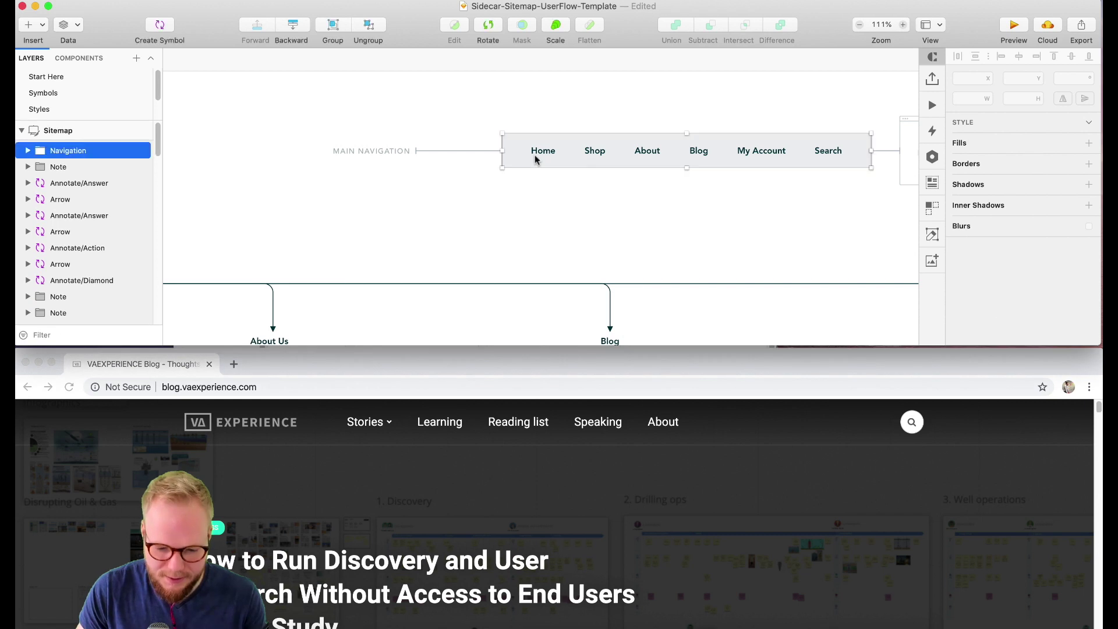
double_click(539, 155)
double_click(545, 150)
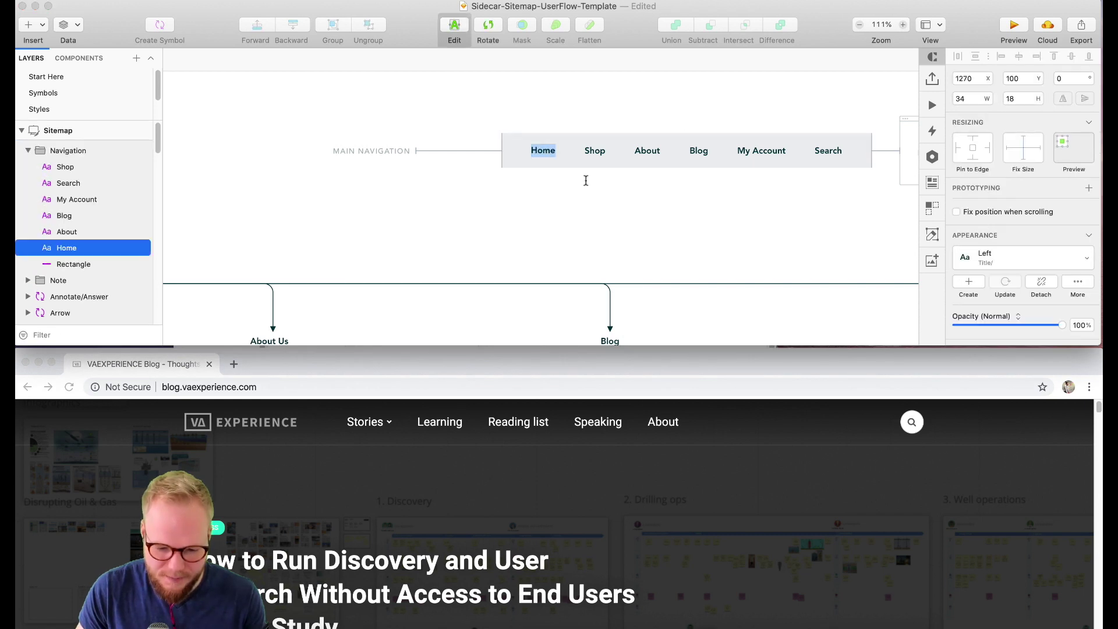
click(586, 180)
click(548, 153)
double_click(547, 154)
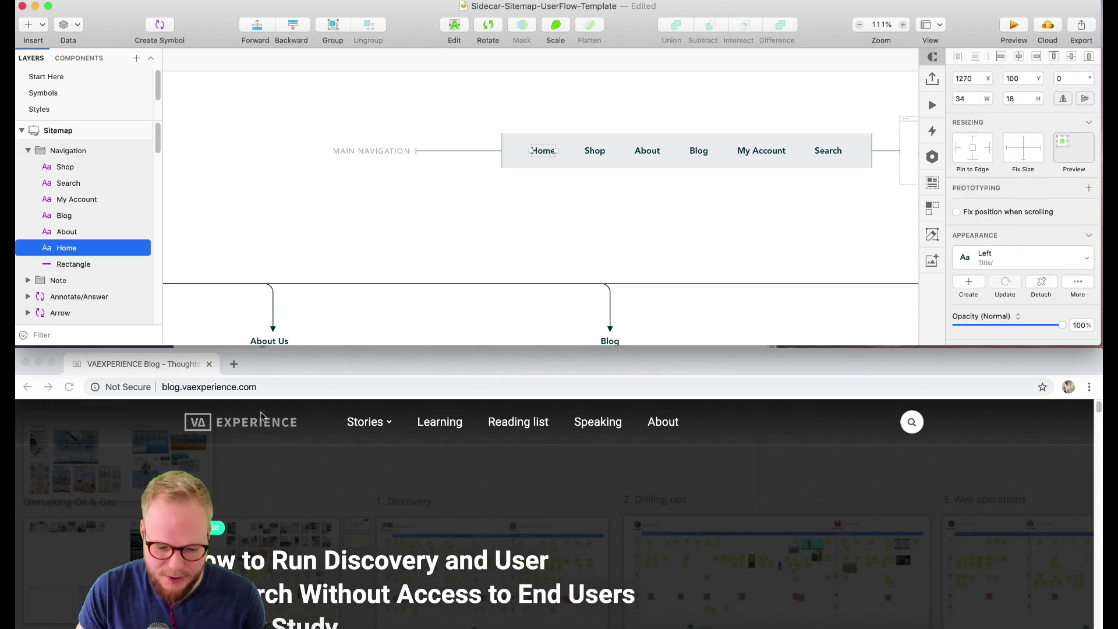
Replace the four main navigation labels following Home with Stories, Learning, Reading list and Speaking
click(594, 150)
double_click(596, 150)
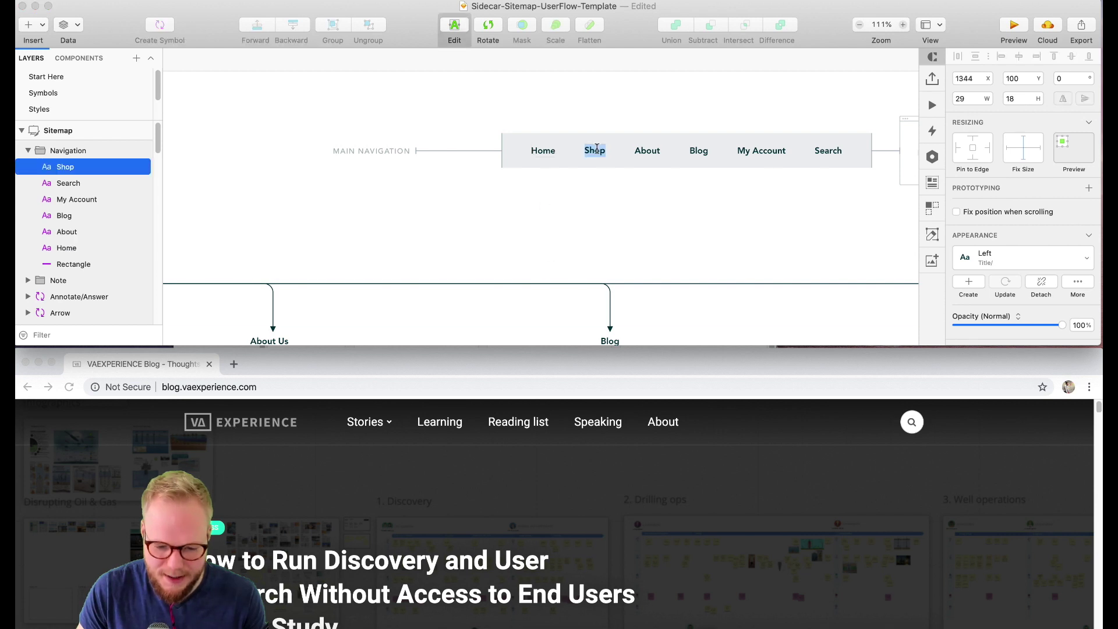
click(646, 152)
double_click(650, 153)
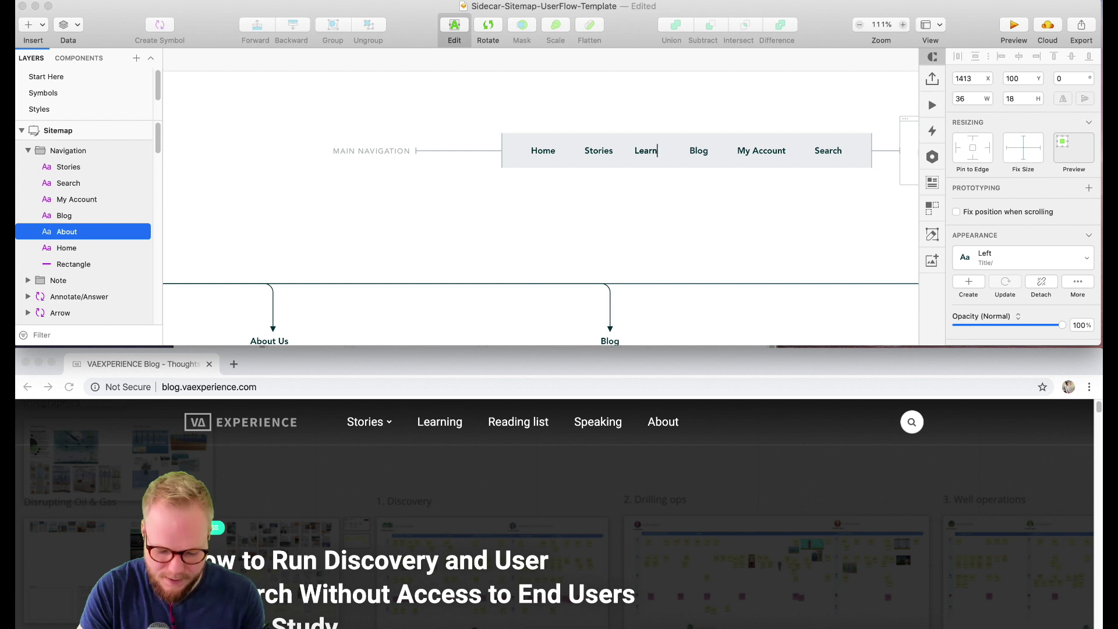
double_click(698, 151)
text(Reading list)
double_click(760, 151)
text(Speaking)
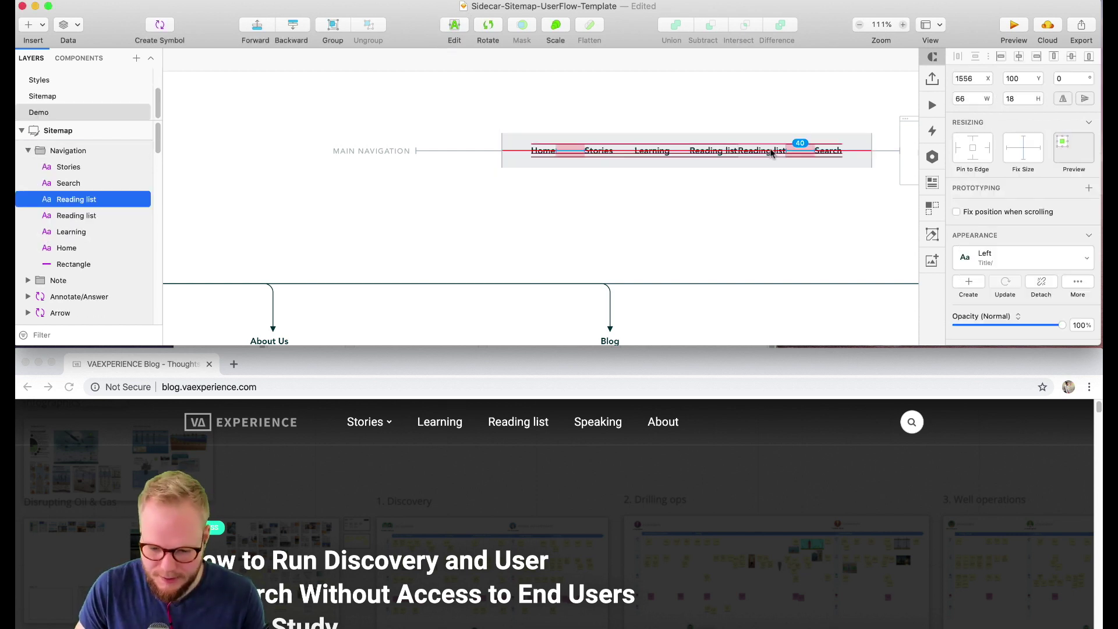
Add an About label to the main navigation bar, placed between Speaking and Search
scroll(794, 240, right, 5)
key(super+v)
drag(674, 195, 665, 151)
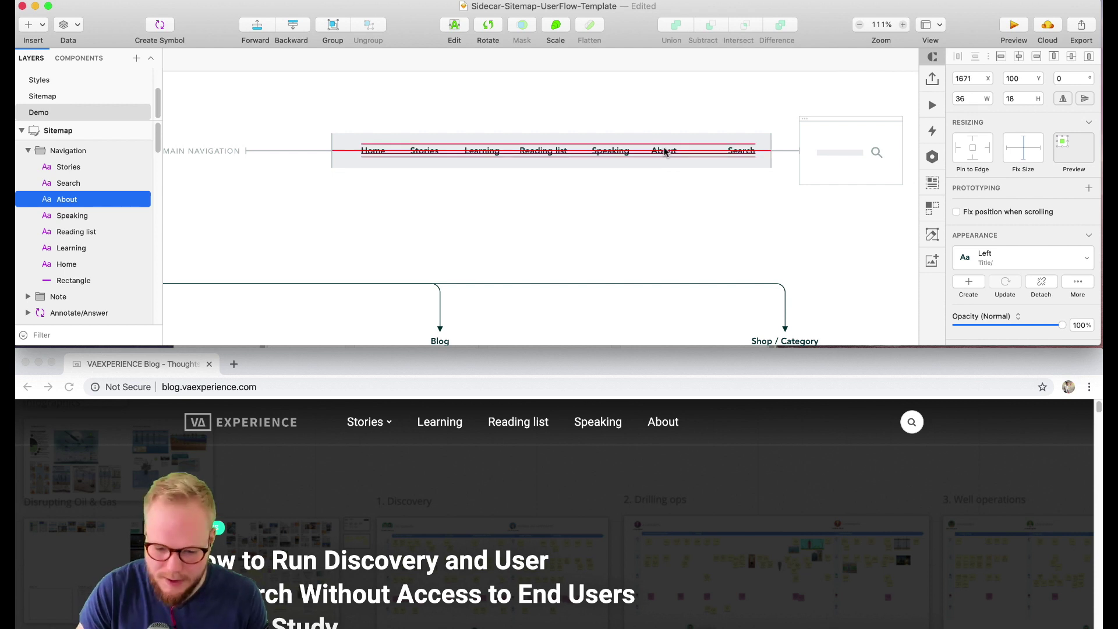
click(667, 196)
Move the solid arrow beside the Log In page into the gap just above the Log In title
scroll(667, 194, down, 8)
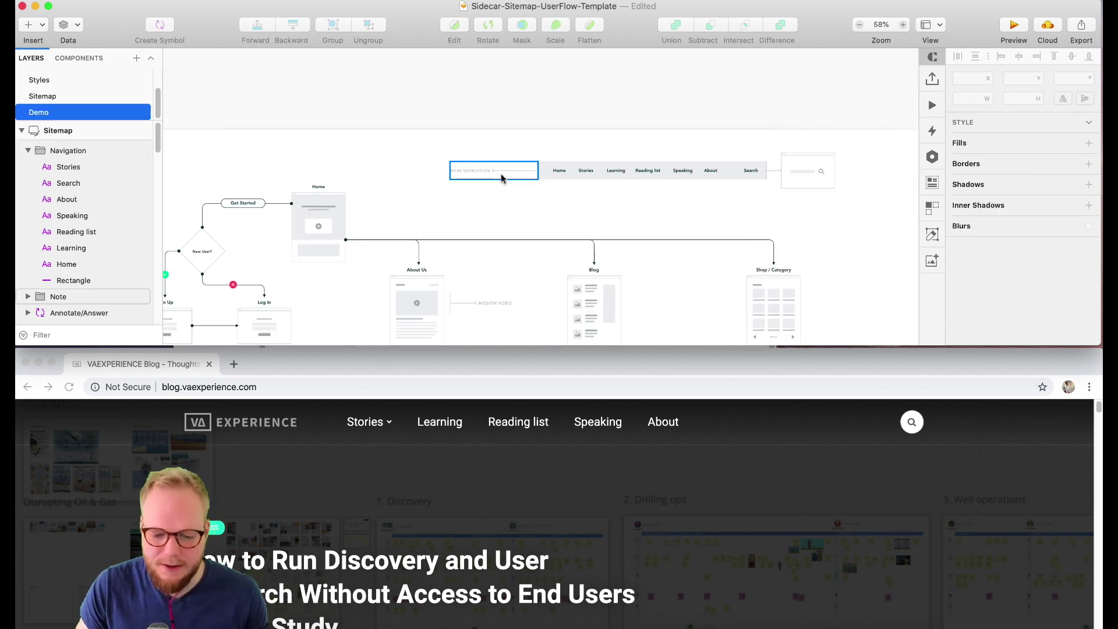
scroll(515, 225, left, 2)
scroll(516, 222, left, 2)
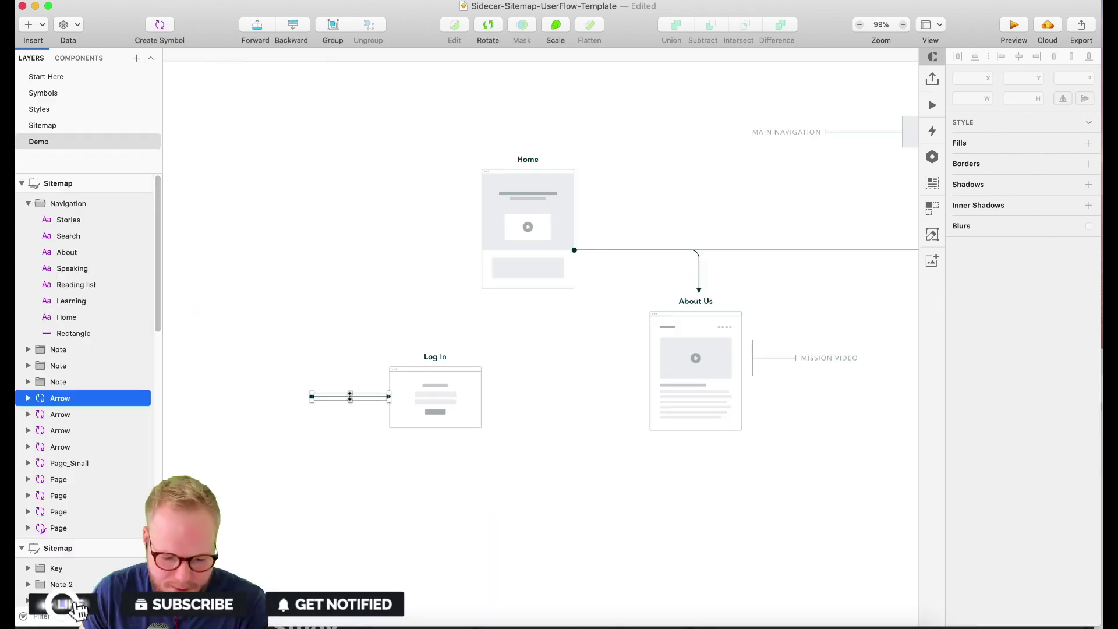
key(super+v)
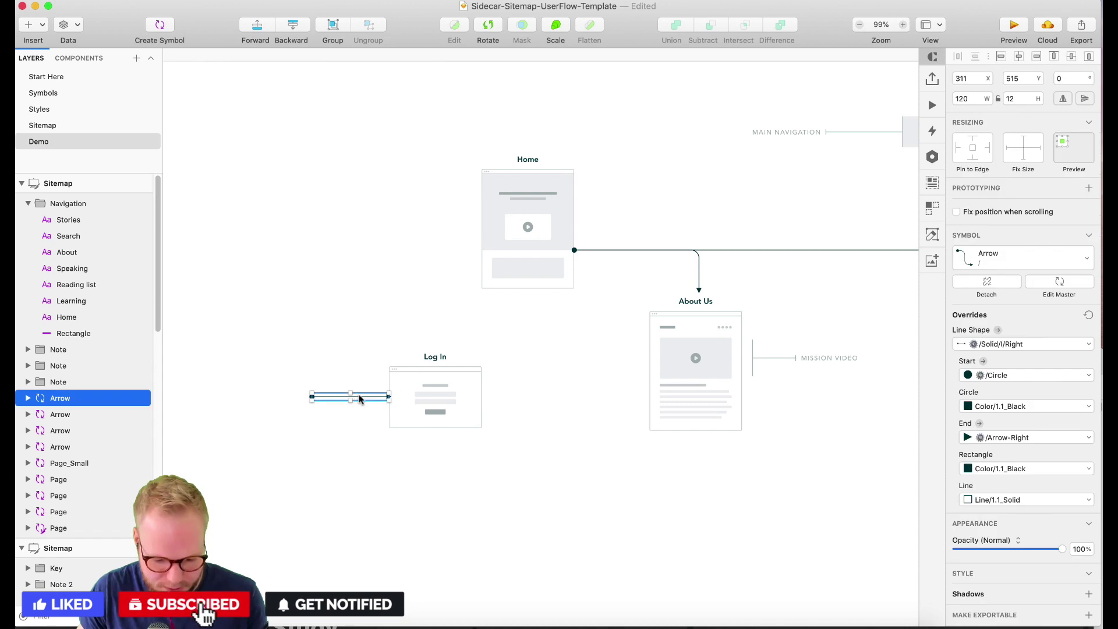
drag(362, 396, 448, 315)
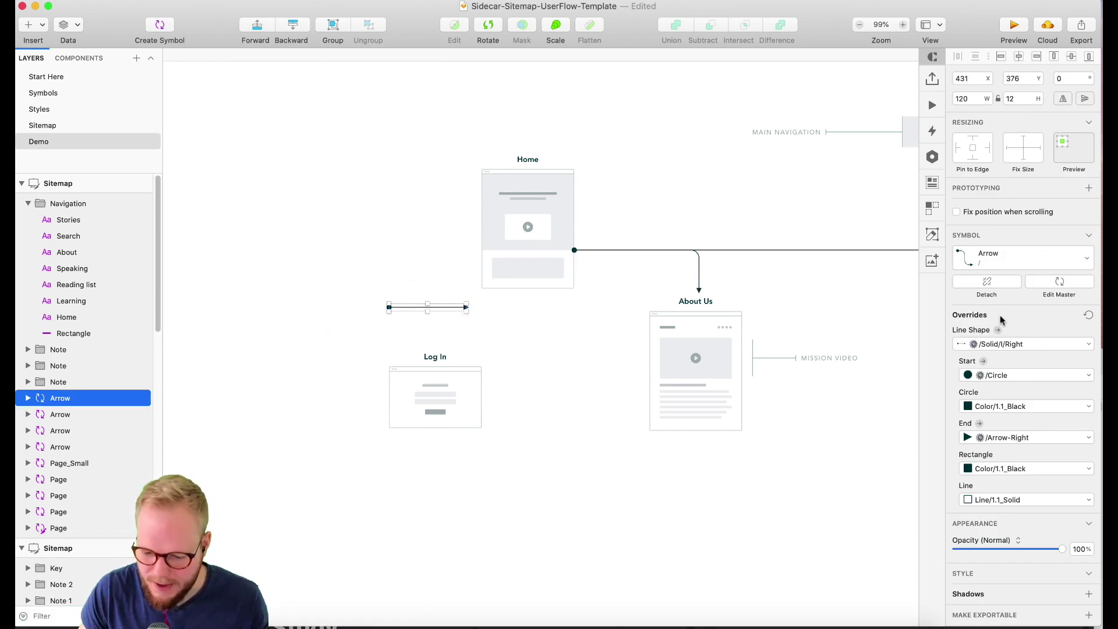
click(1003, 258)
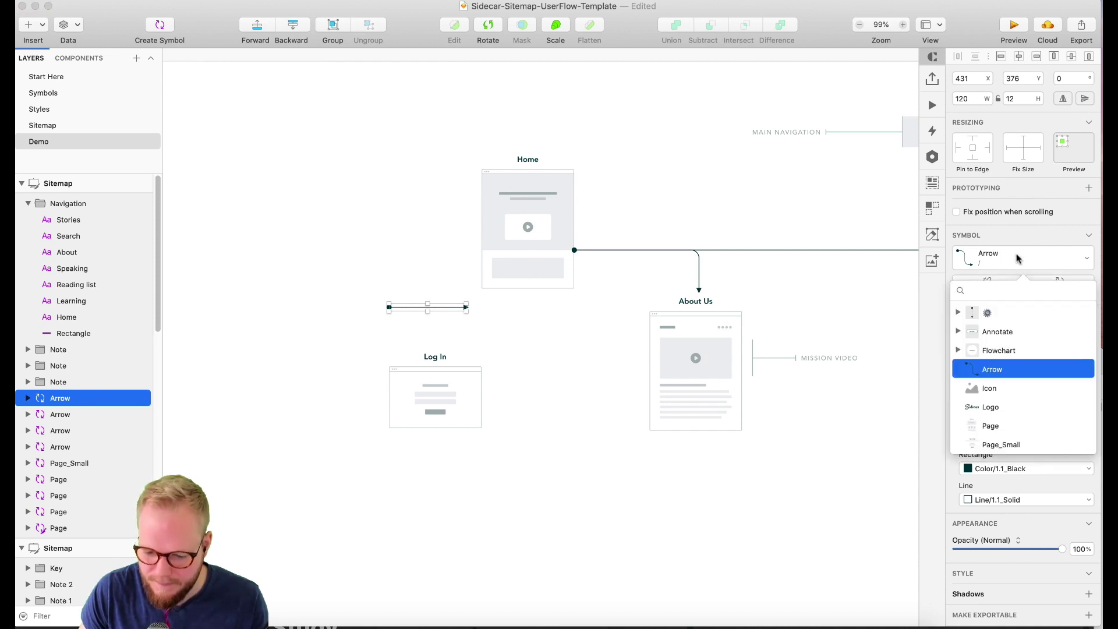
click(1017, 258)
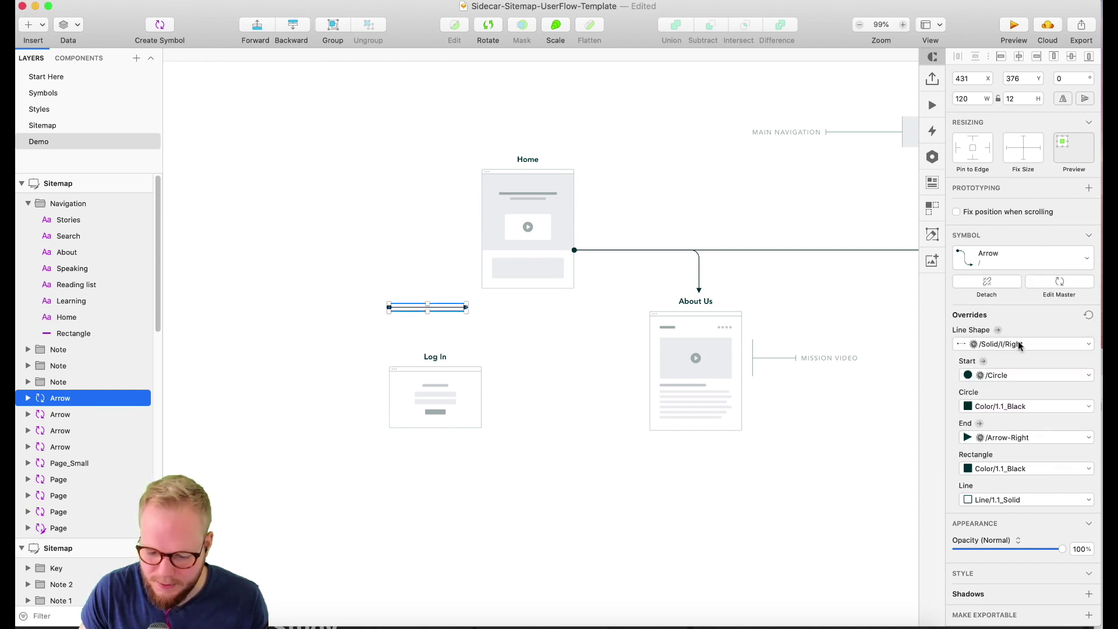
Change the arrow's line shape override to Solid/L/Left-Down
click(1019, 344)
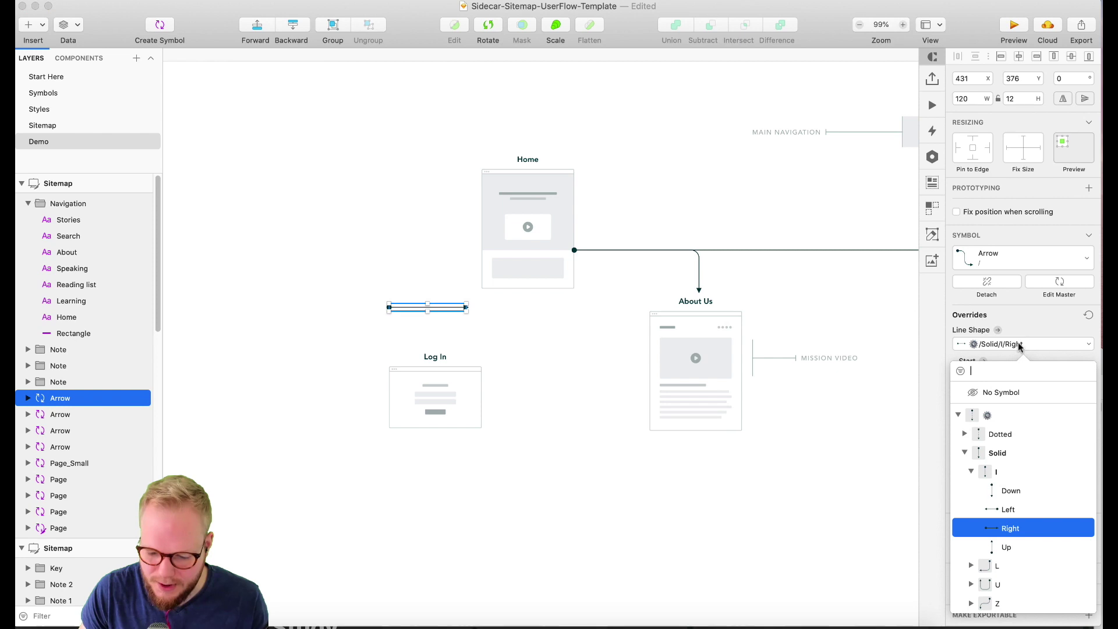
click(970, 565)
key(Down)
key(Down)
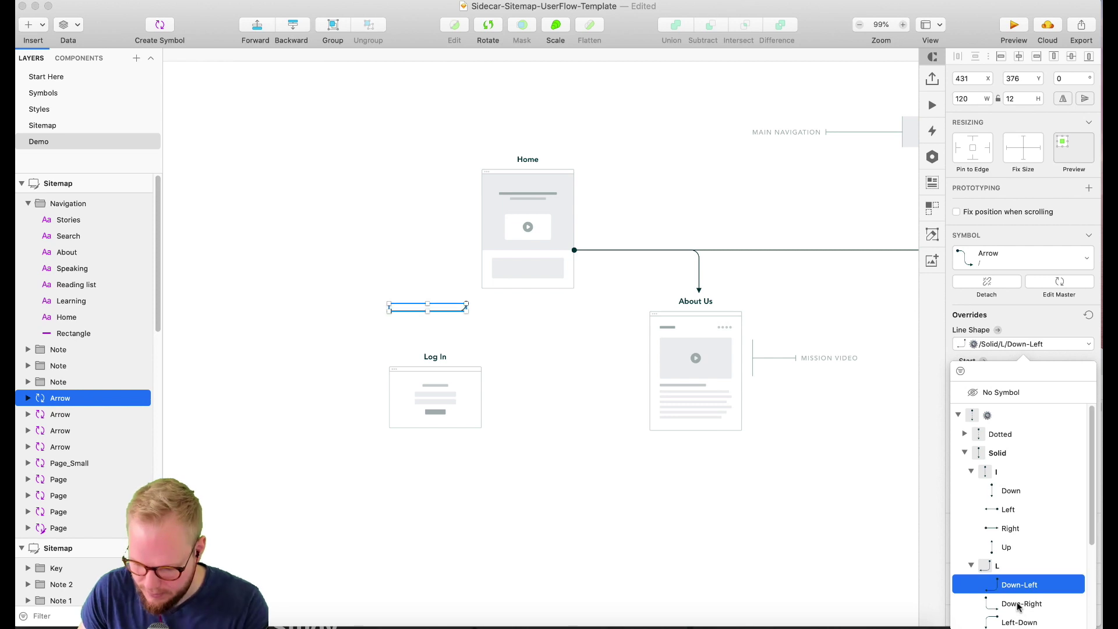
click(1019, 622)
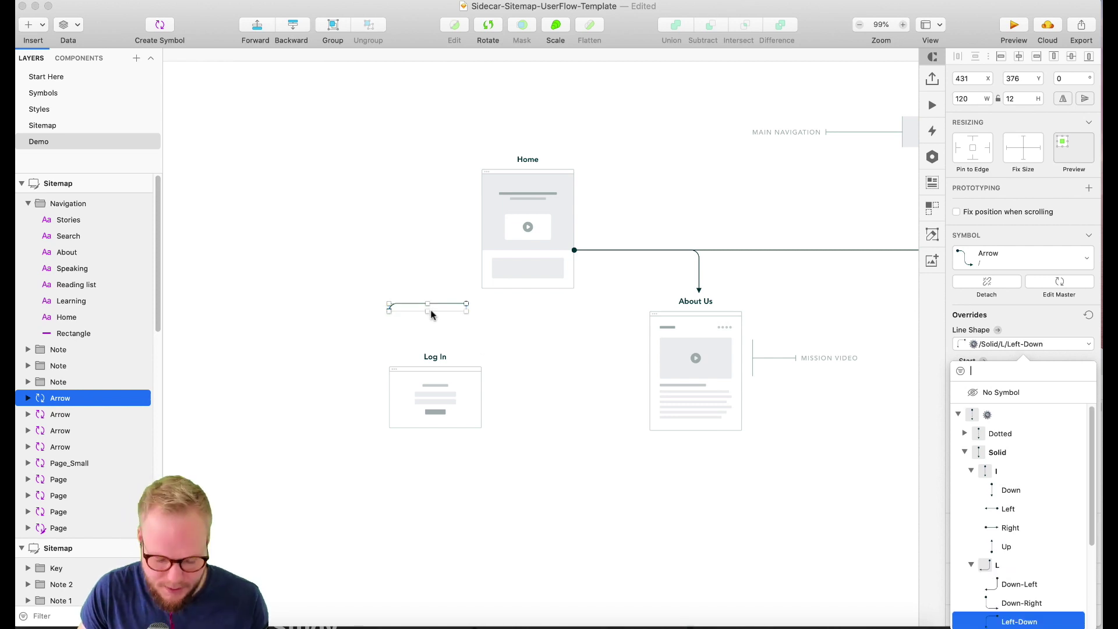
Position and stretch the L-shaped arrow so it runs from the Home page down to the Log In page
scroll(388, 305, down, 2)
scroll(389, 305, up, 5)
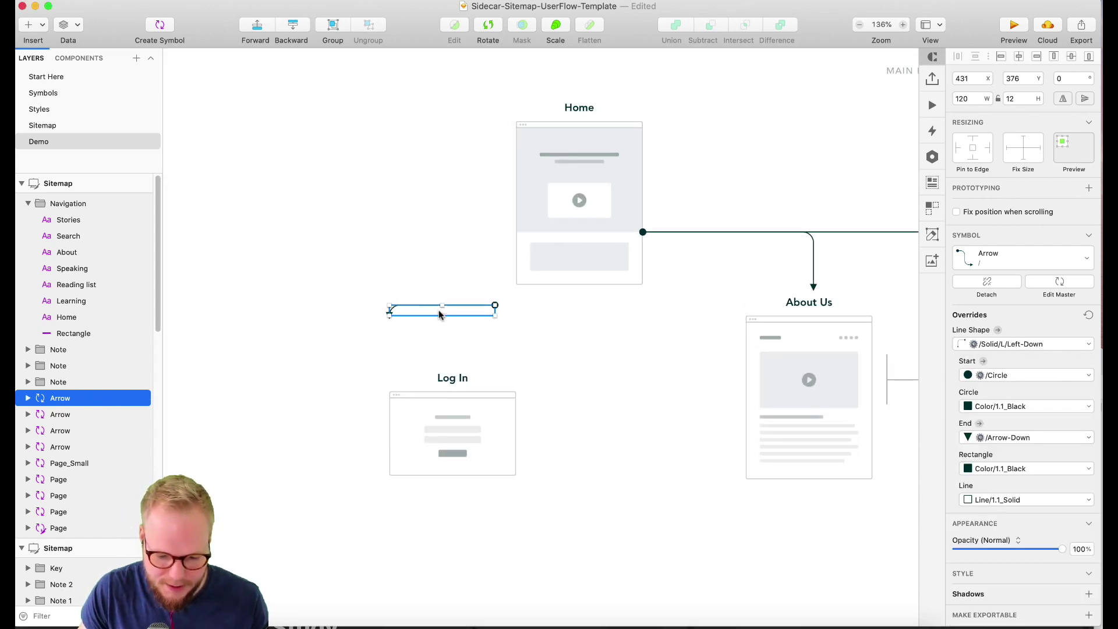
drag(458, 312, 464, 365)
drag(583, 369, 341, 537)
drag(449, 449, 436, 448)
click(521, 426)
scroll(521, 427, down, 5)
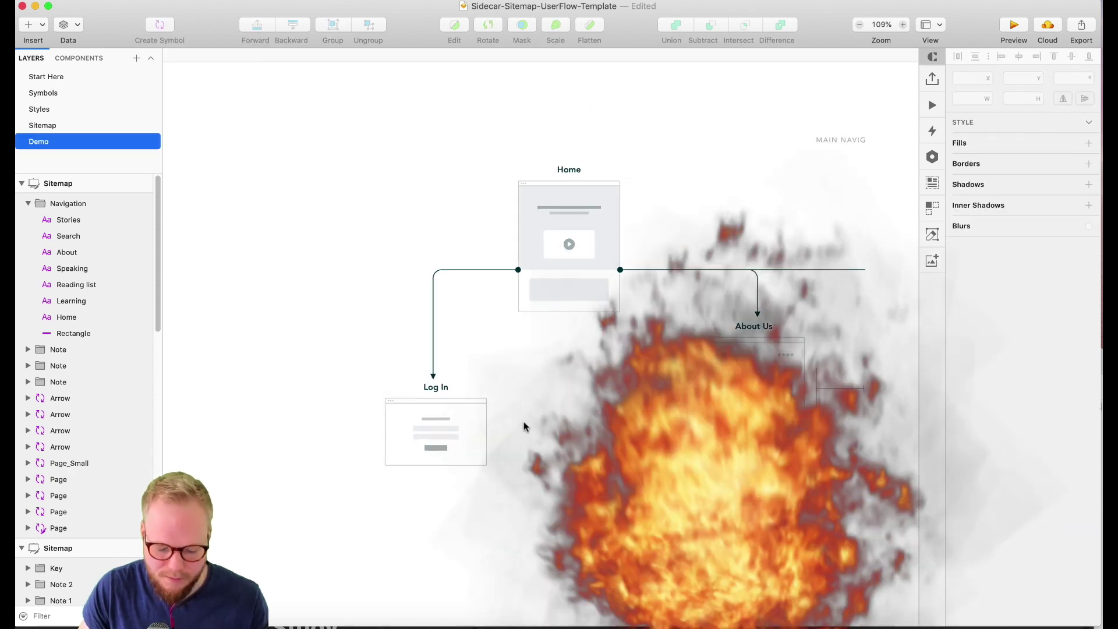
Remove the Mission Video note and retitle the three pages below Home as Stories, Learning and Reading list
scroll(532, 399, down, 2)
scroll(573, 416, right, 5)
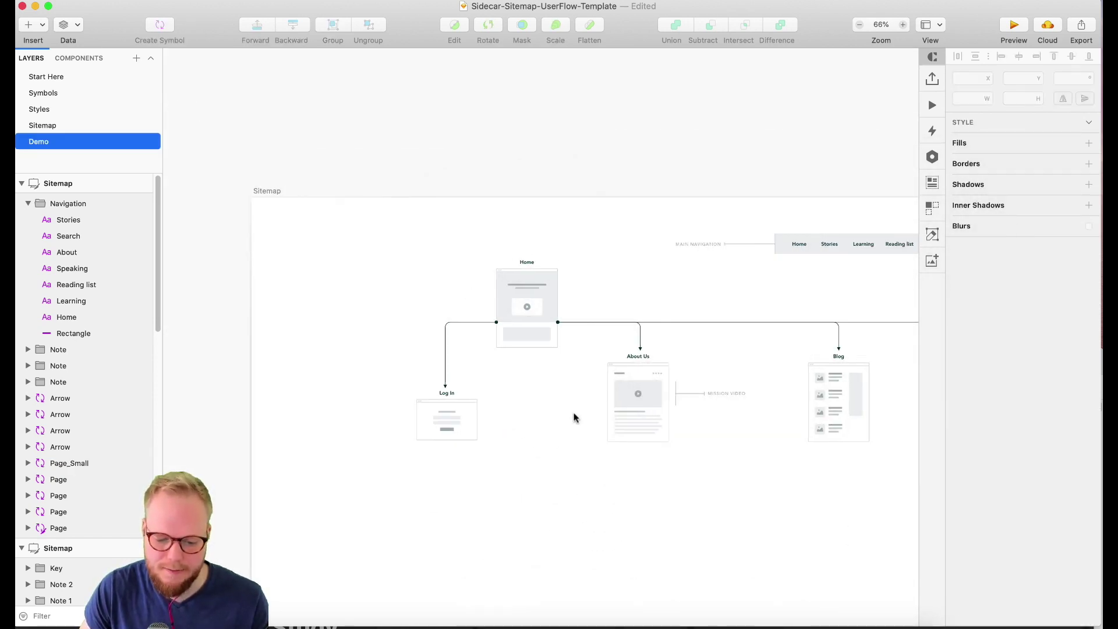
scroll(572, 410, right, 1)
scroll(580, 418, up, 1)
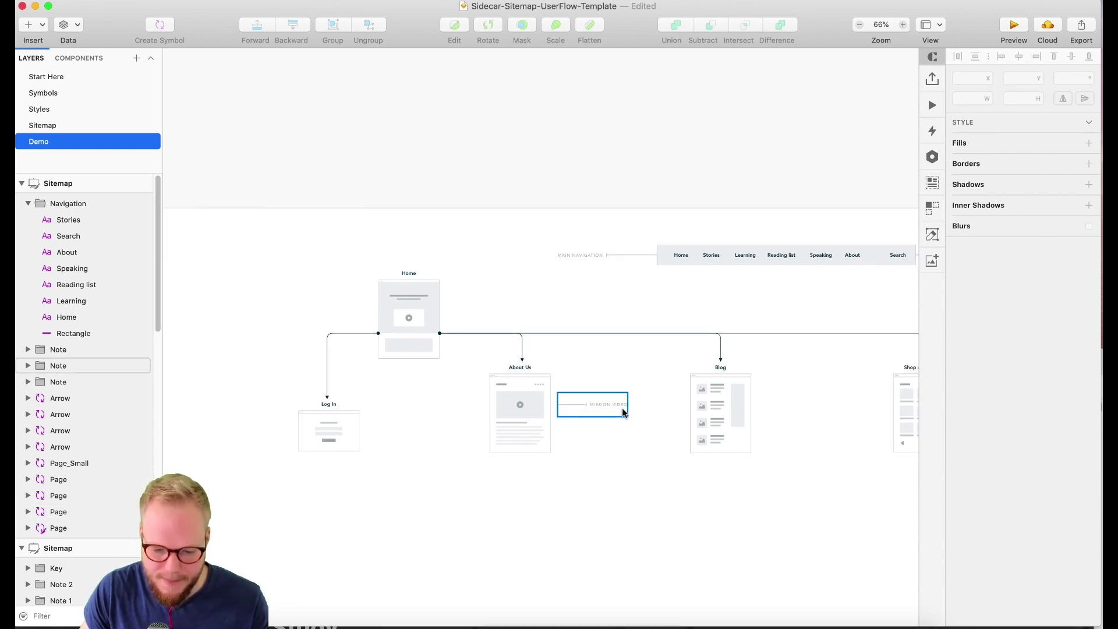
scroll(615, 311, down, 2)
scroll(641, 300, up, 3)
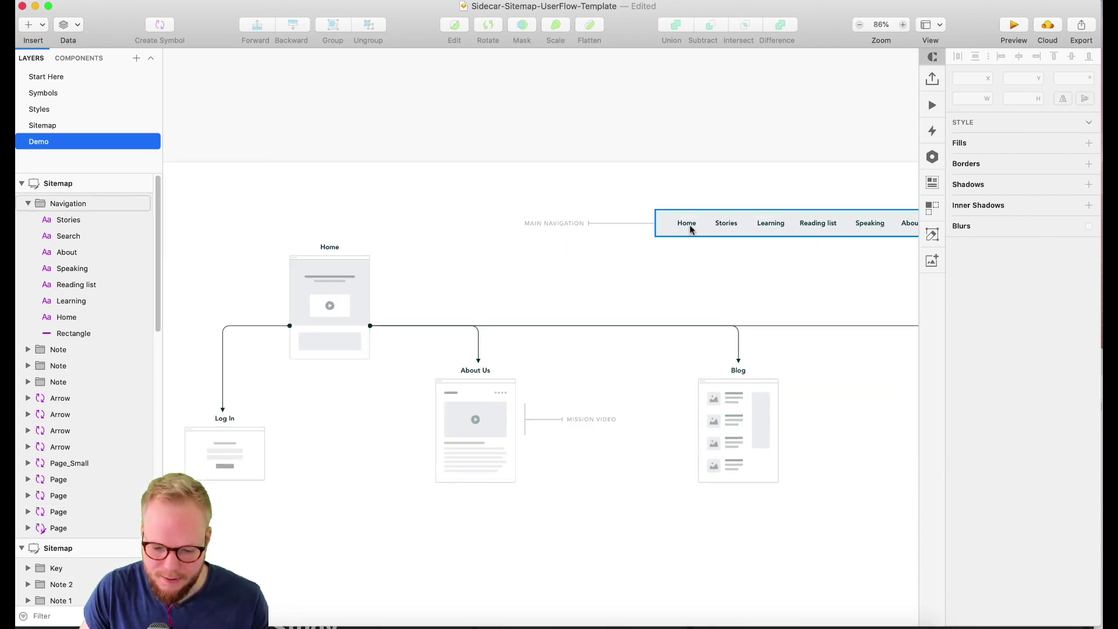
scroll(582, 445, right, 5)
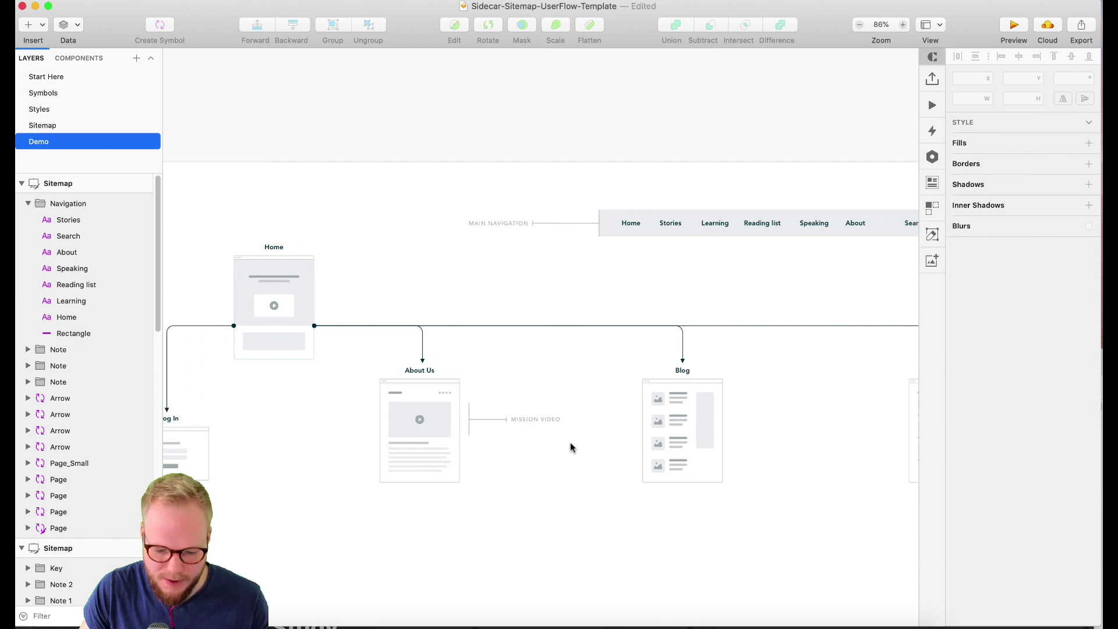
click(522, 424)
scroll(541, 349, right, 3)
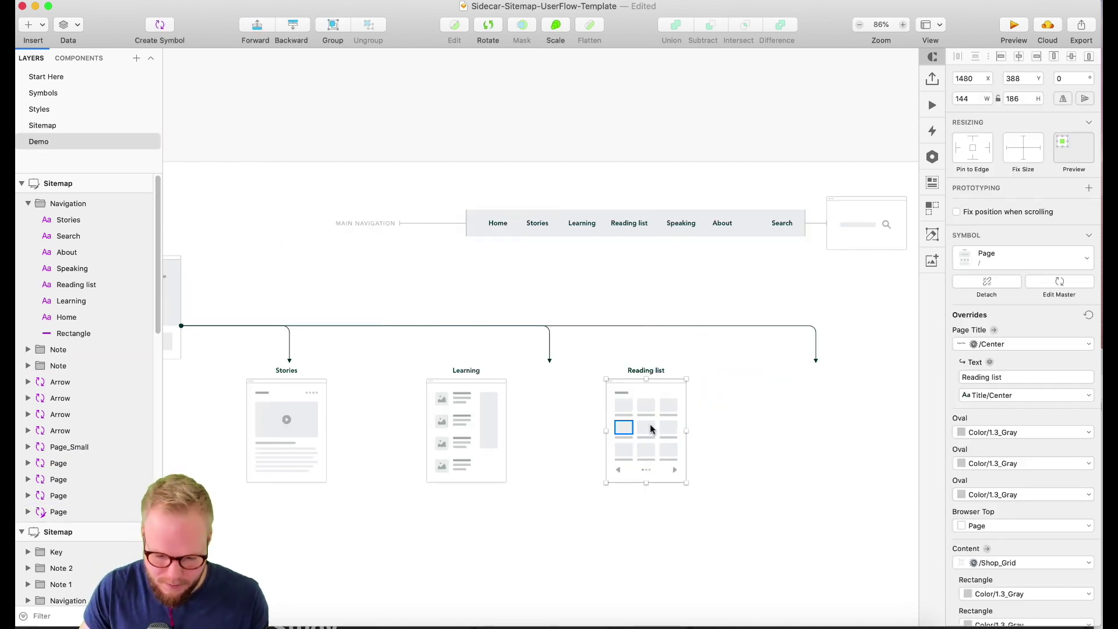
Add Speaking and About pages and duplicate the connector arrow twice, linking Home to all five pages in the row
click(620, 223)
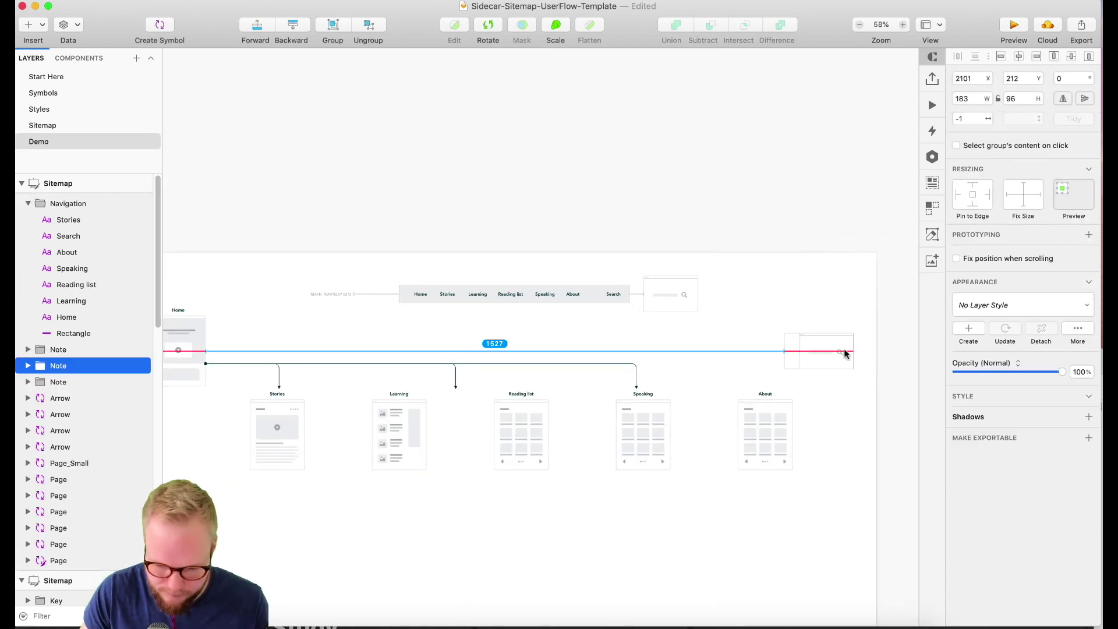
click(368, 313)
drag(504, 320, 832, 318)
key(super+d)
key(super+d)
click(736, 512)
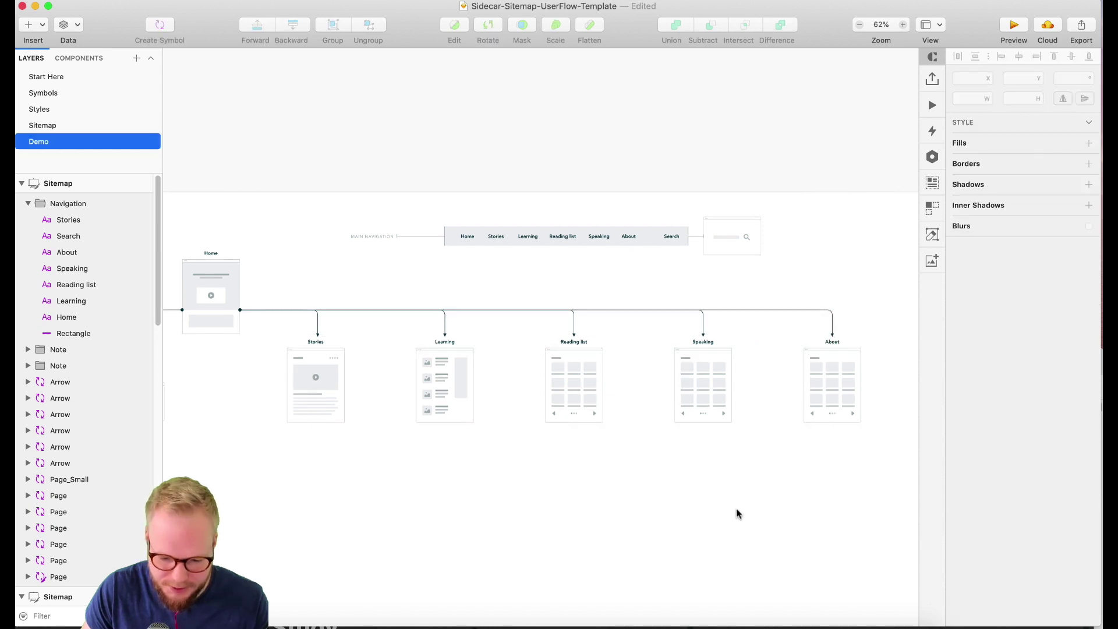
scroll(735, 512, left, 2)
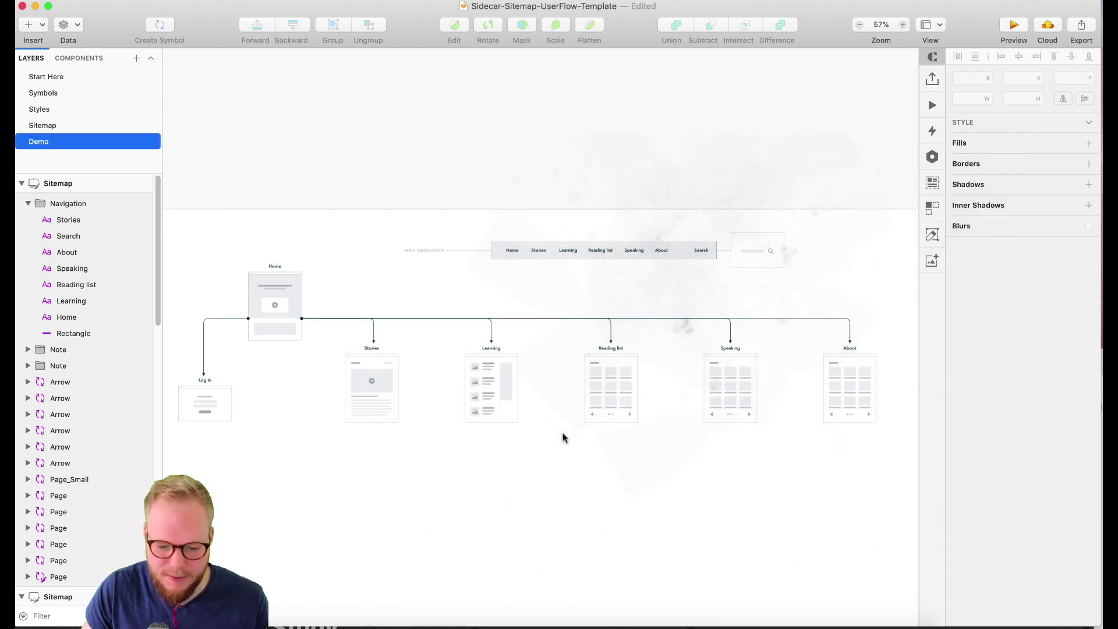
Set the Stories page's content override to Blog_List + Sidebar, matching the Learning page
scroll(524, 400, up, 1)
scroll(512, 402, right, 2)
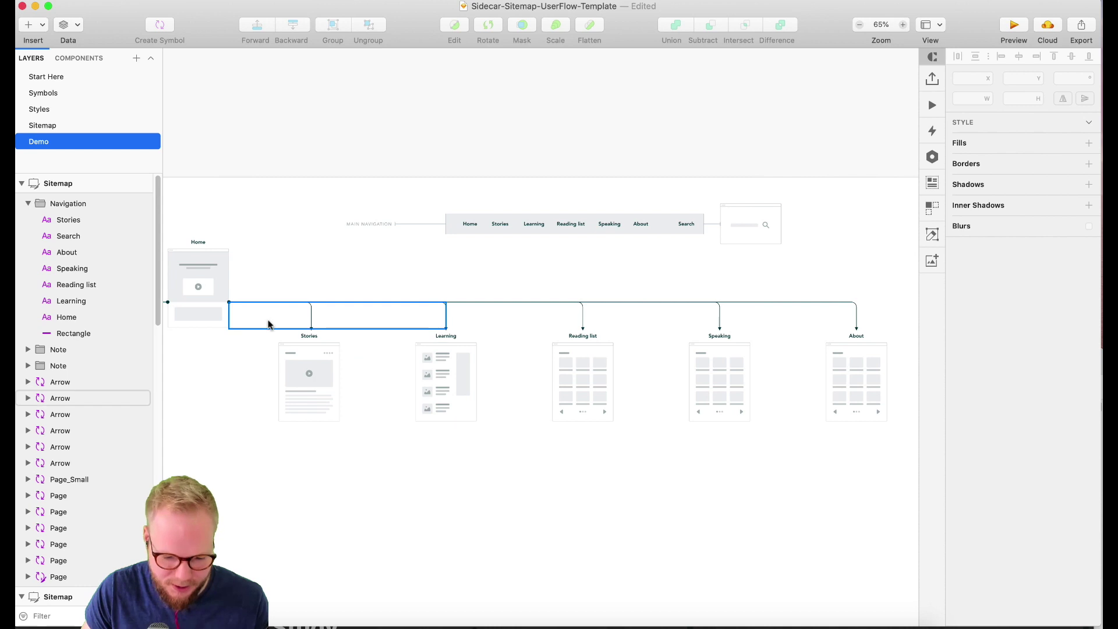
click(316, 379)
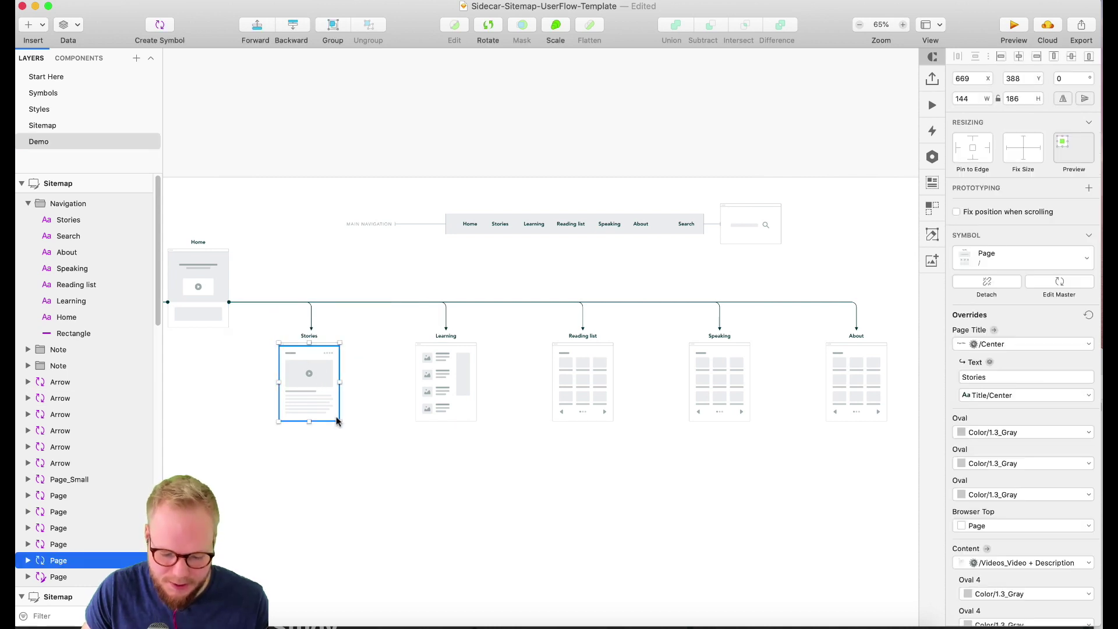
scroll(1019, 466, down, 4)
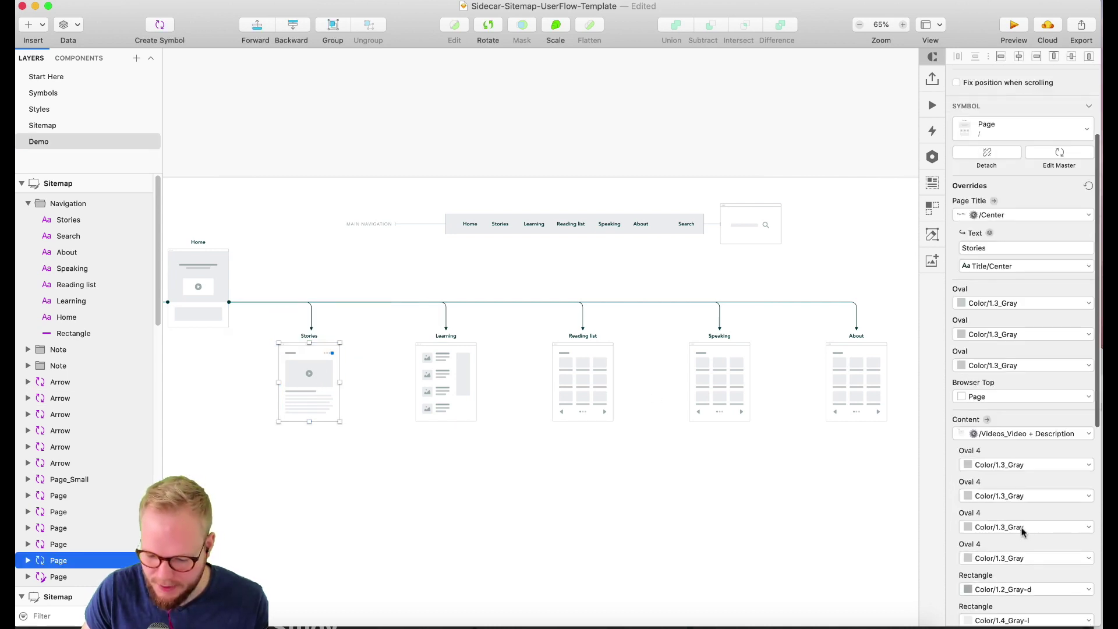
scroll(1010, 396, up, 3)
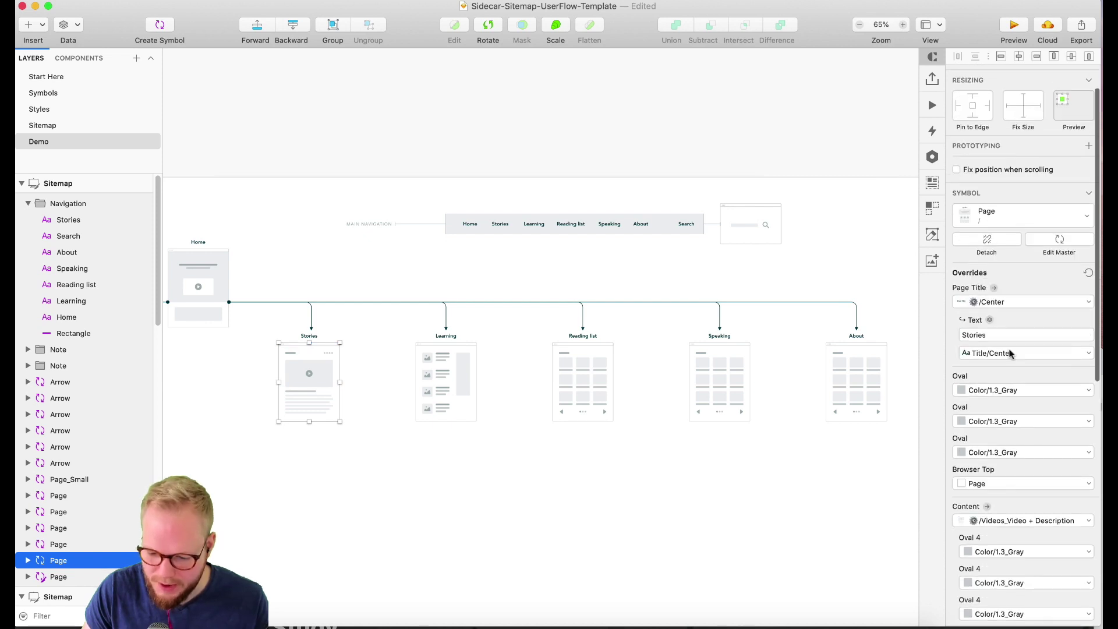
click(1024, 520)
click(463, 375)
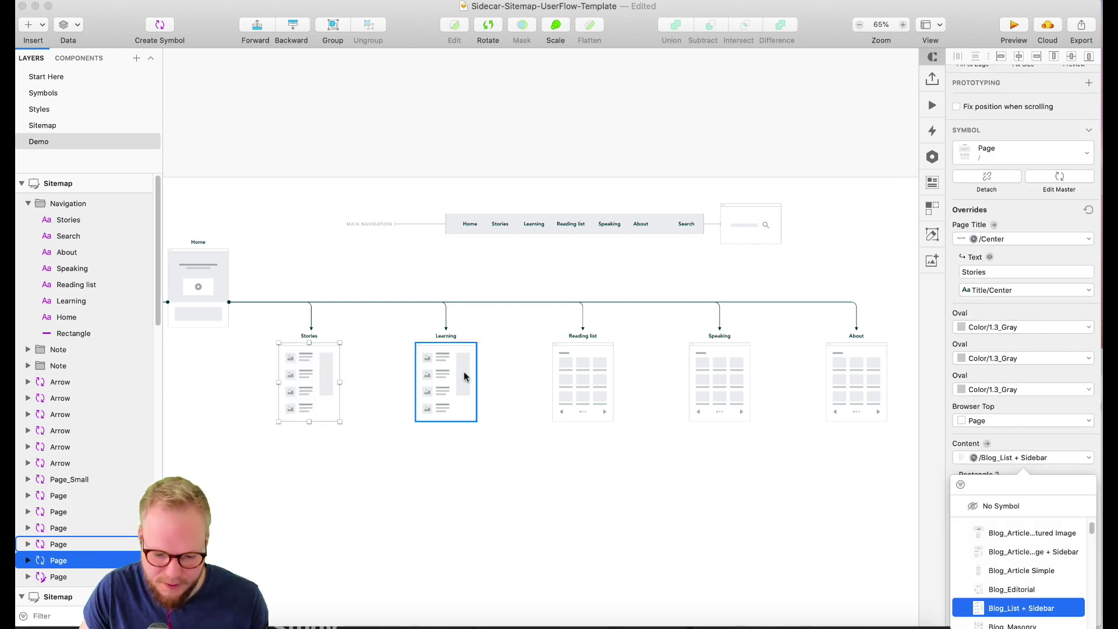
Set the Speaking page's content override to Legal Terms or Privacy
click(588, 378)
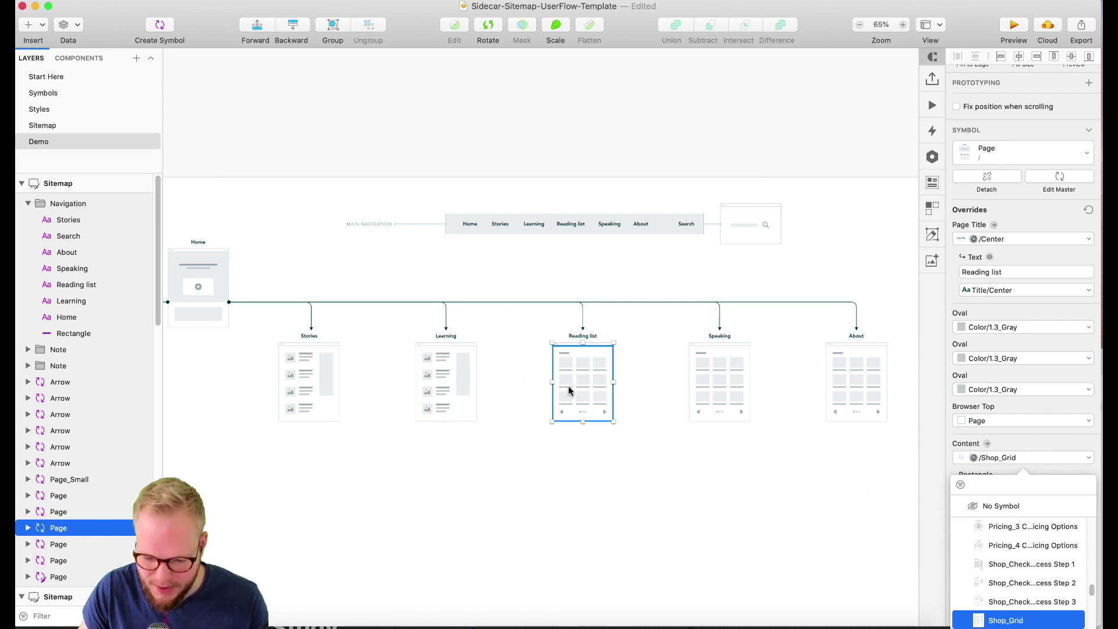
click(707, 378)
scroll(1001, 577, up, 3)
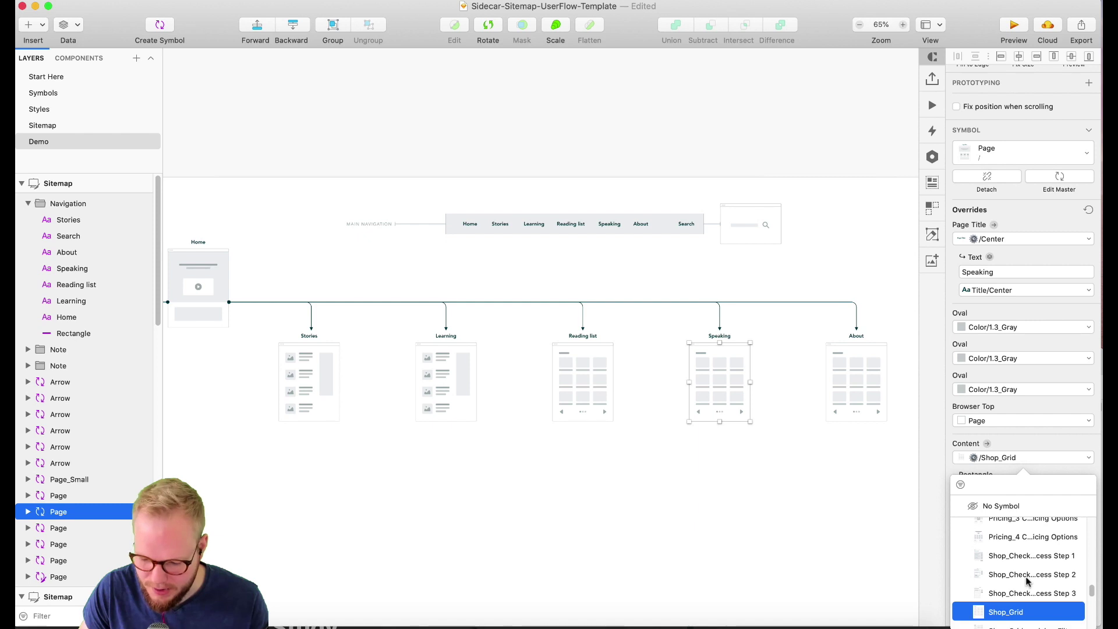
scroll(1027, 582, up, 1)
click(1018, 551)
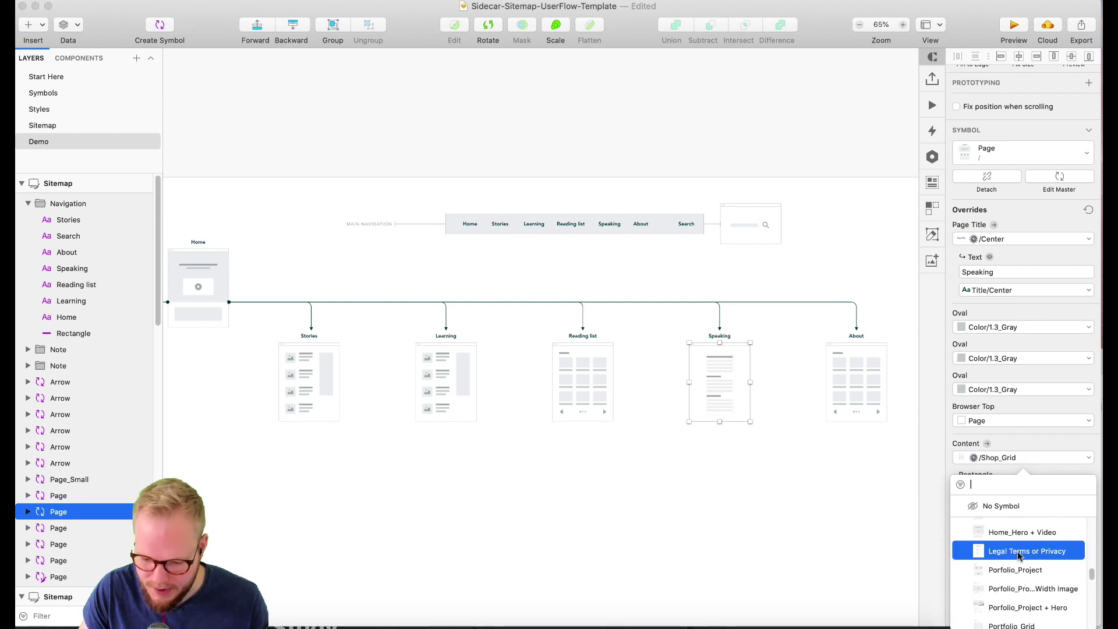
Set the About page's content override to Legal Terms or Privacy and deselect the page
click(876, 389)
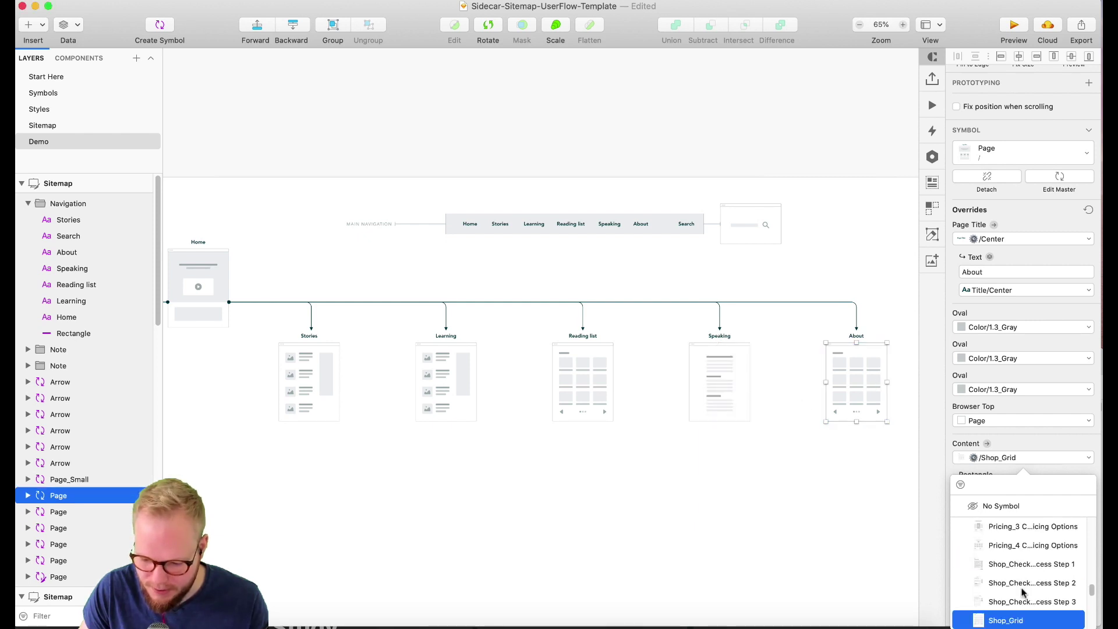
scroll(1026, 600, up, 5)
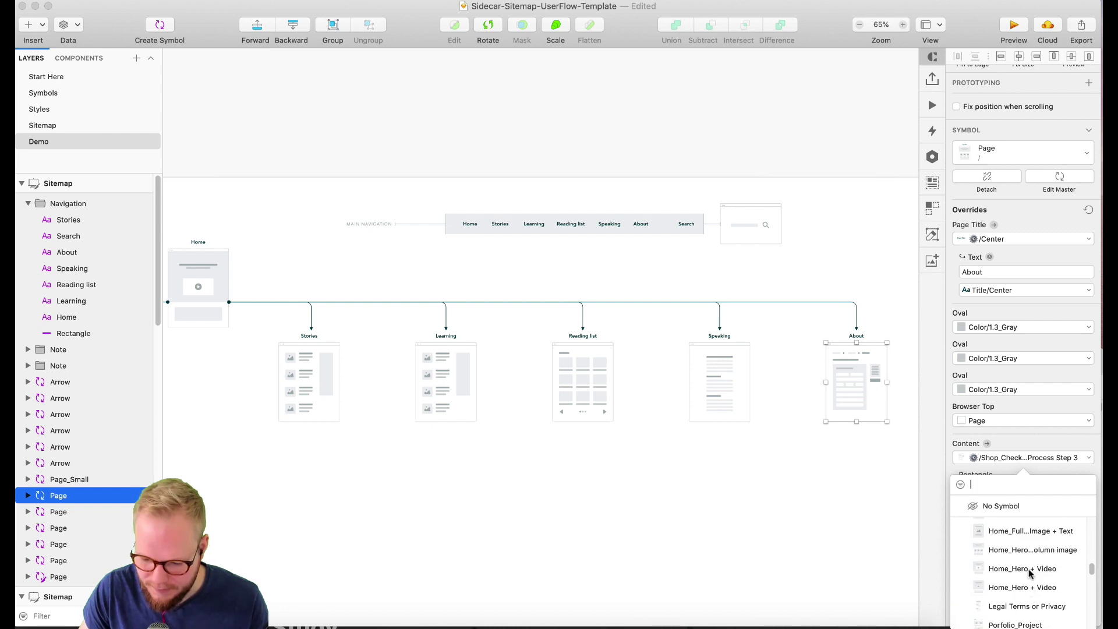
click(1025, 606)
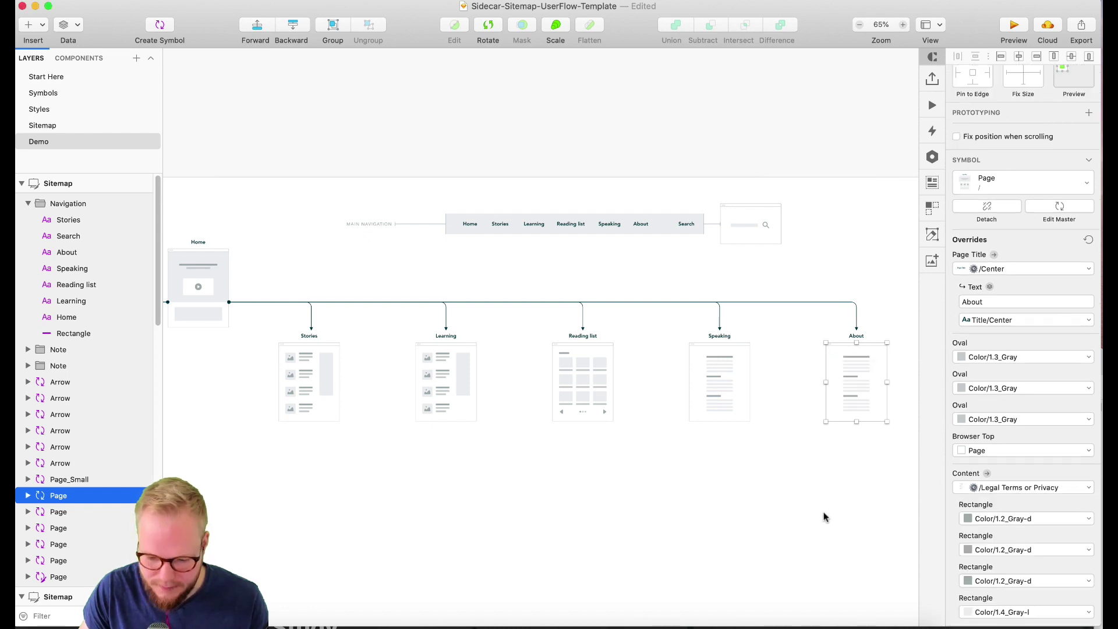
scroll(823, 516, down, 3)
click(851, 457)
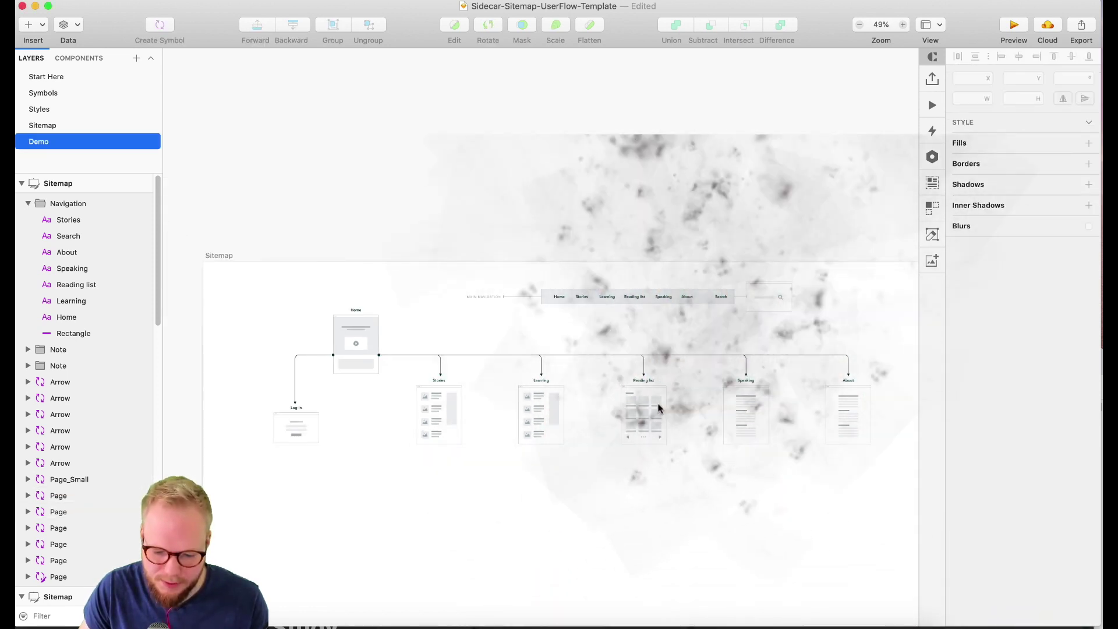
Duplicate the Stories page and place the copy directly below the original at about Y 652
scroll(299, 524, up, 3)
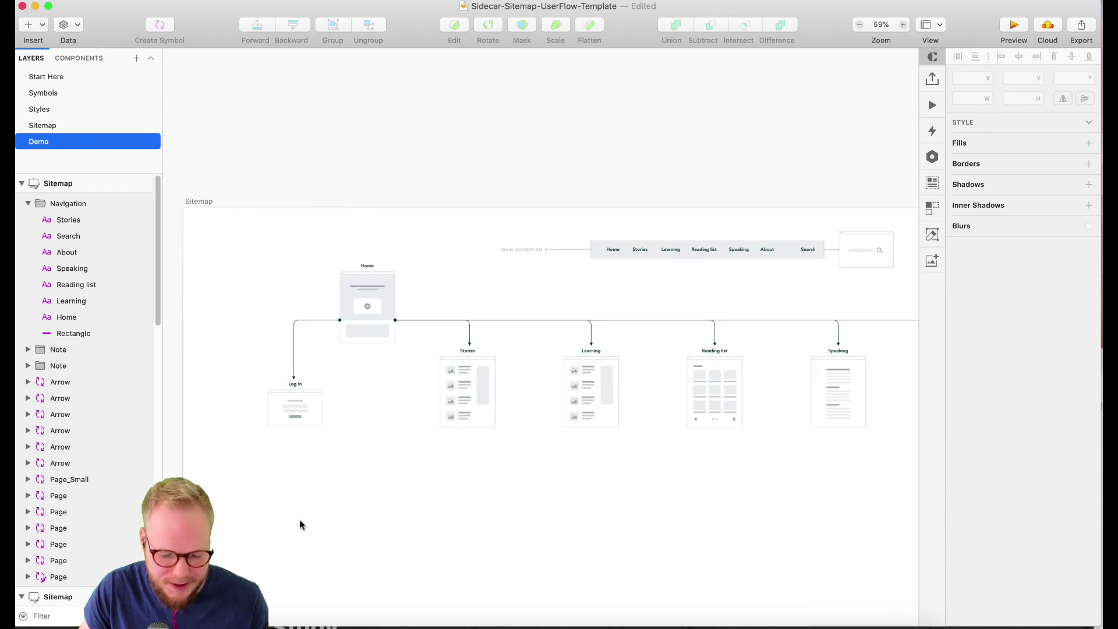
scroll(300, 523, up, 2)
scroll(717, 460, up, 1)
click(475, 364)
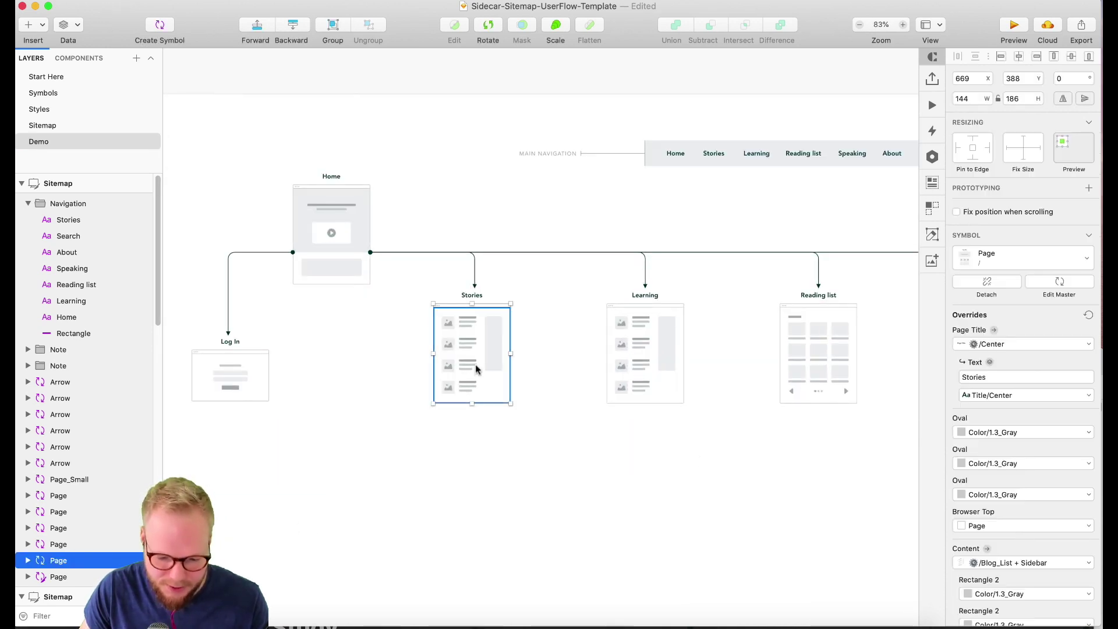
click(253, 369)
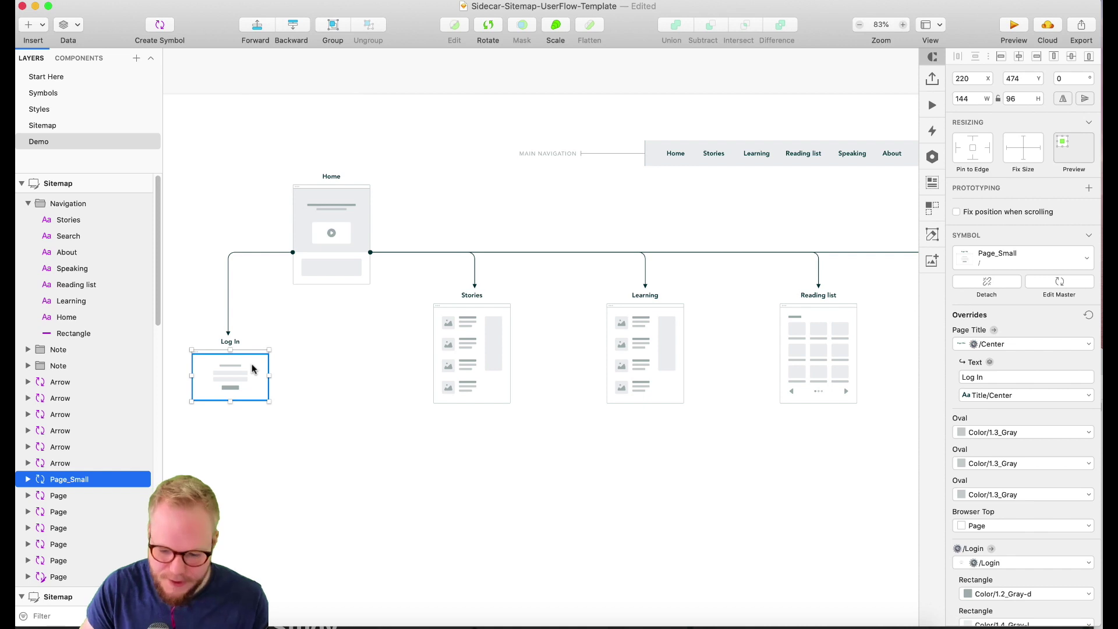
click(467, 355)
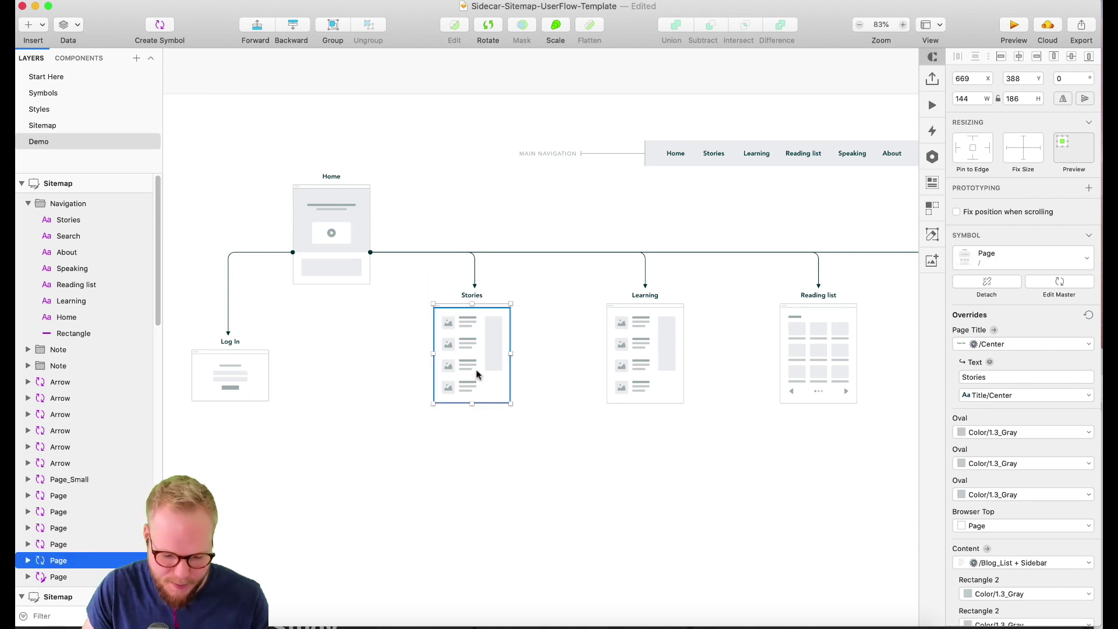
drag(495, 362, 492, 504)
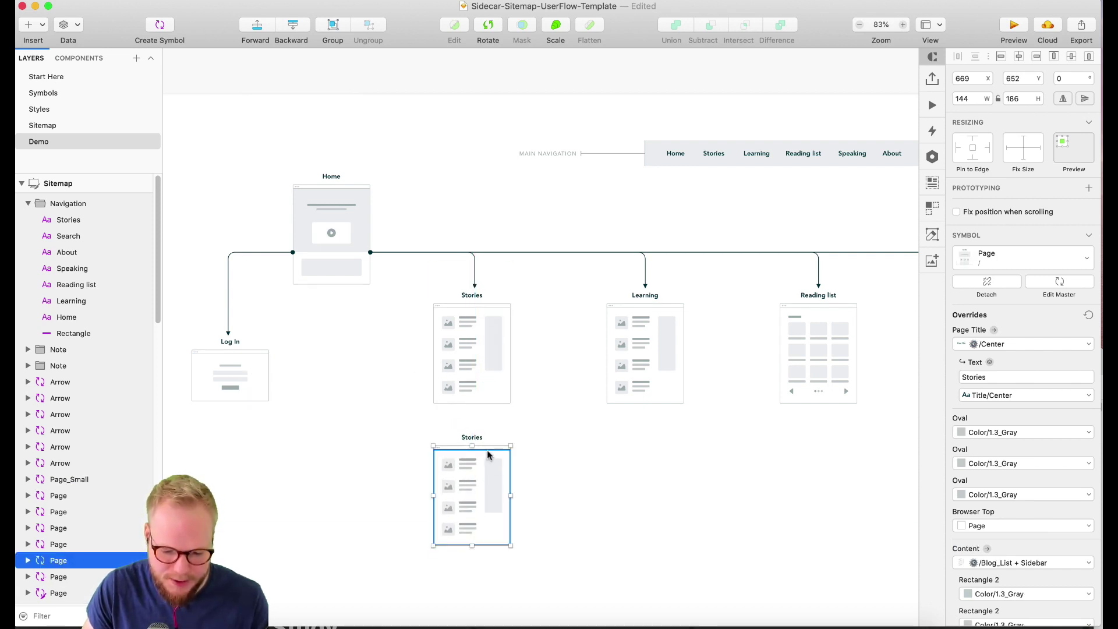
Build a row of three subpages below Stories from the copy, titled Video material, Typed ideas and Design systems
double_click(990, 376)
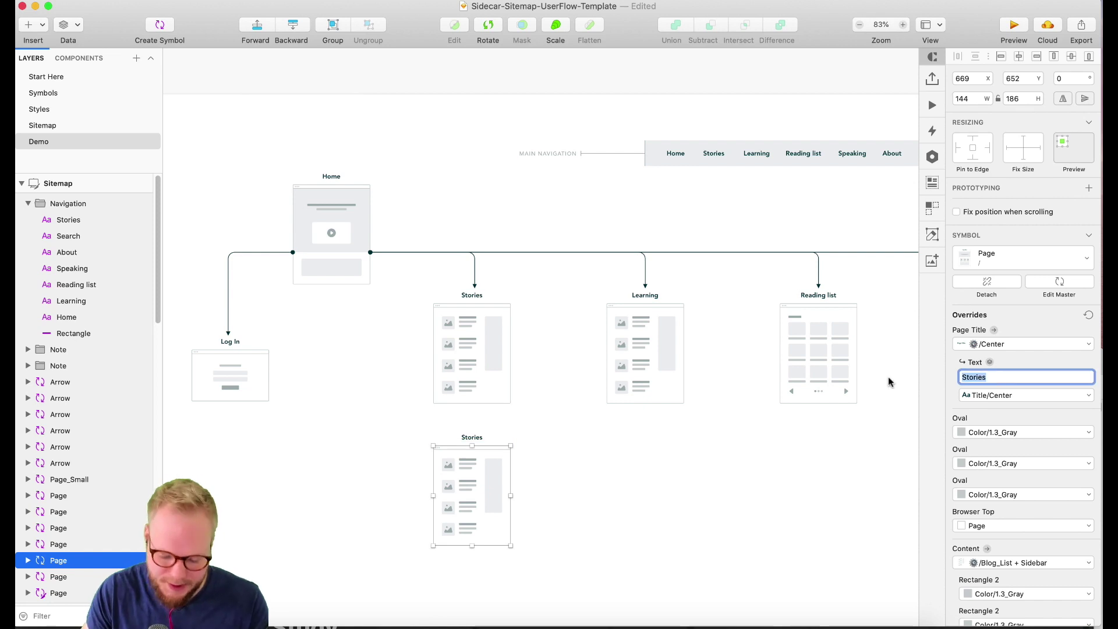
text(Video material)
drag(472, 495, 586, 495)
text(Typed ideasDesign systems)
Add an arrow with line shape Solid/Z/Down-Left-Down and stretch it to about 185 by 51 from Stories to Video material
key(super+plus)
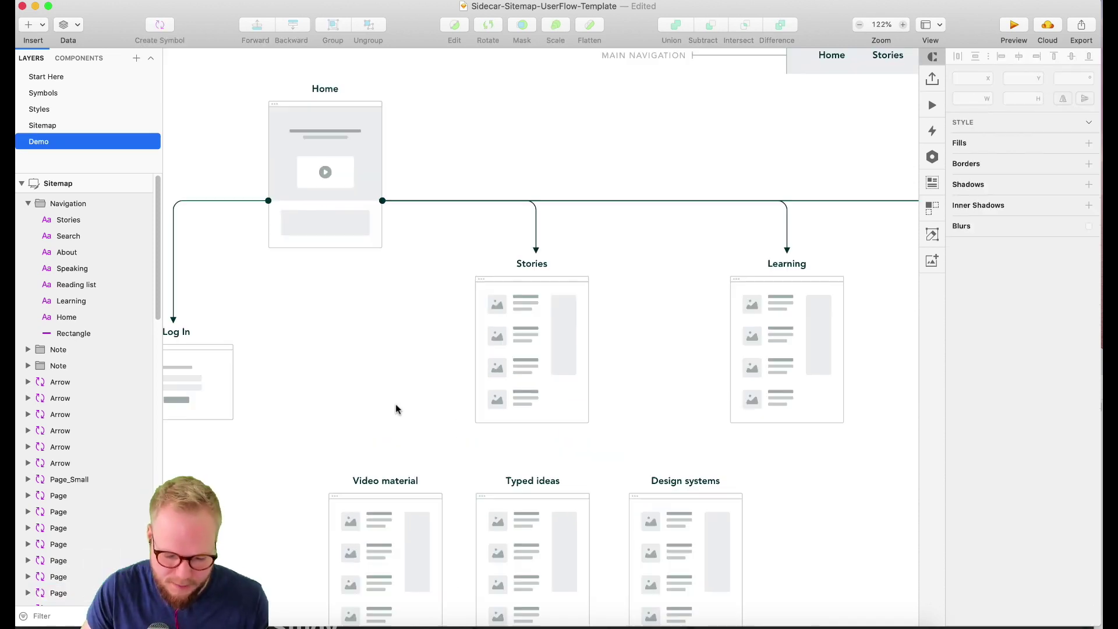
key(super+v)
click(1036, 344)
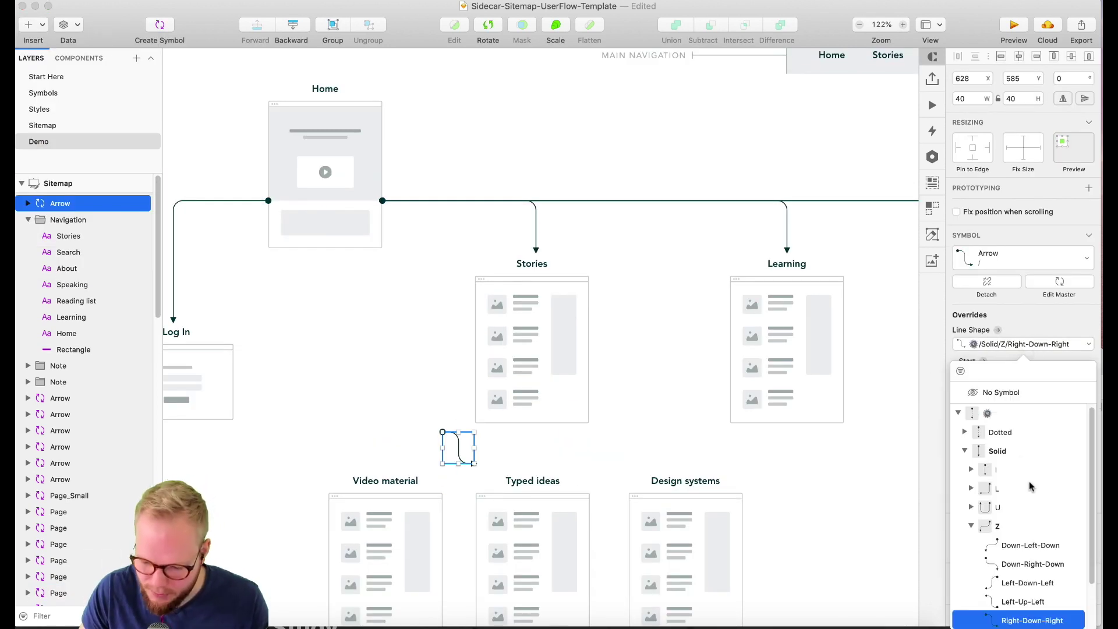
click(1020, 545)
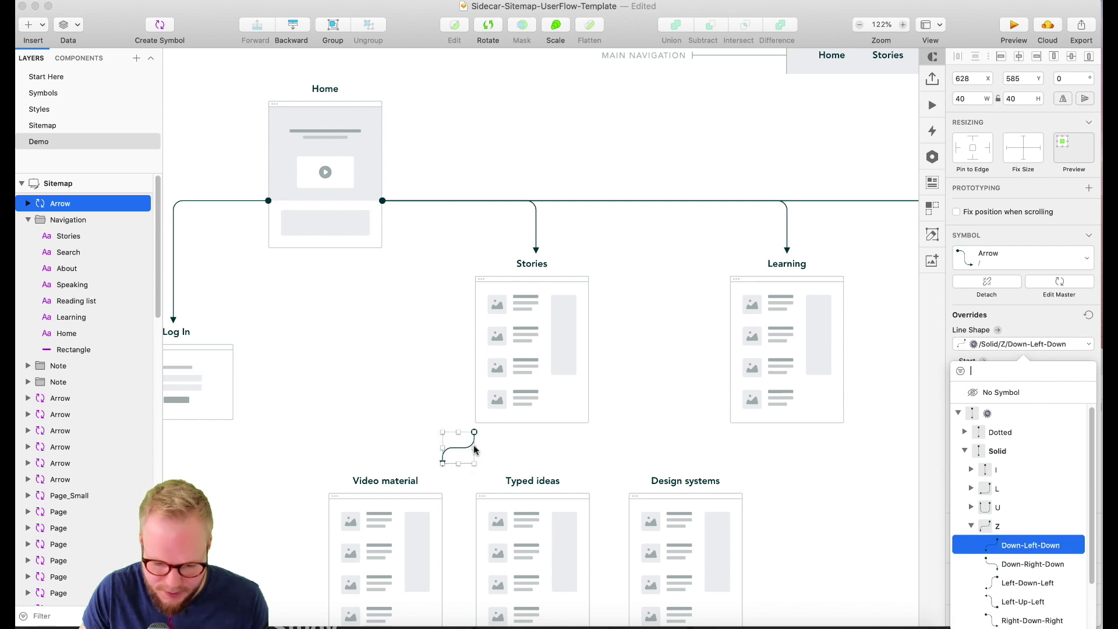
drag(474, 447, 386, 446)
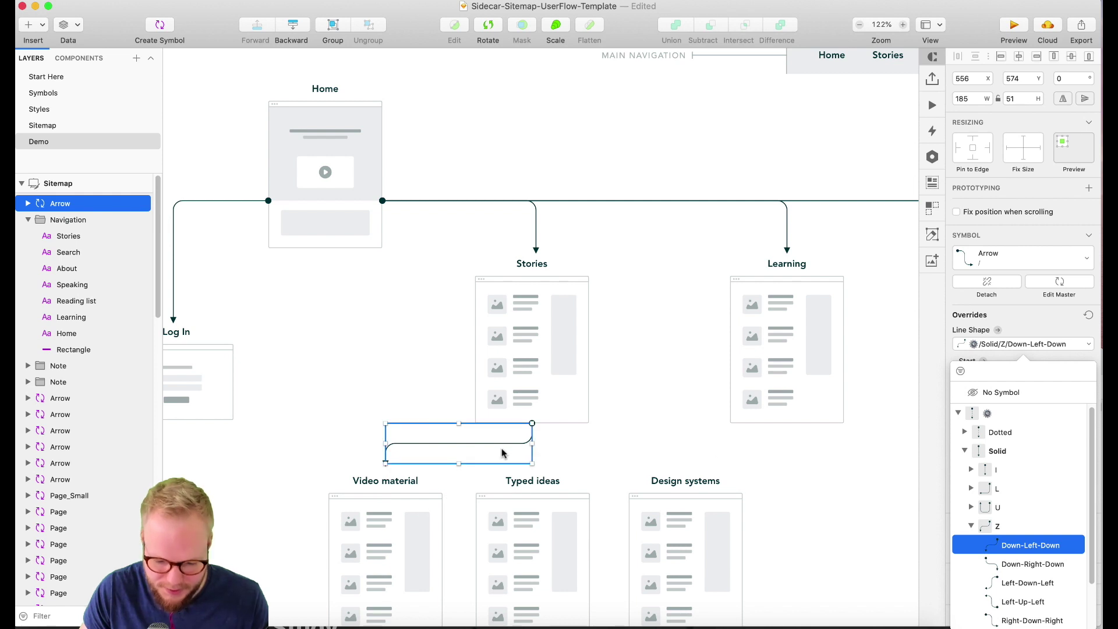
Duplicate the arrow and set its line shape to Solid/Z/Down-Right-Down, linking Stories to Design systems
drag(501, 452, 711, 457)
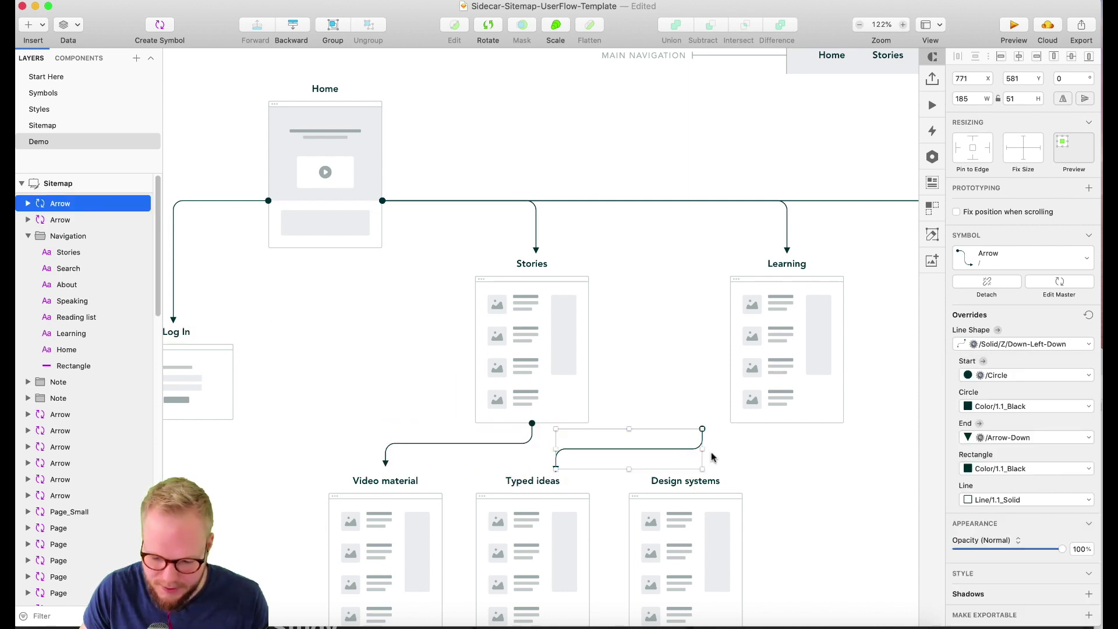
click(1042, 344)
click(1032, 557)
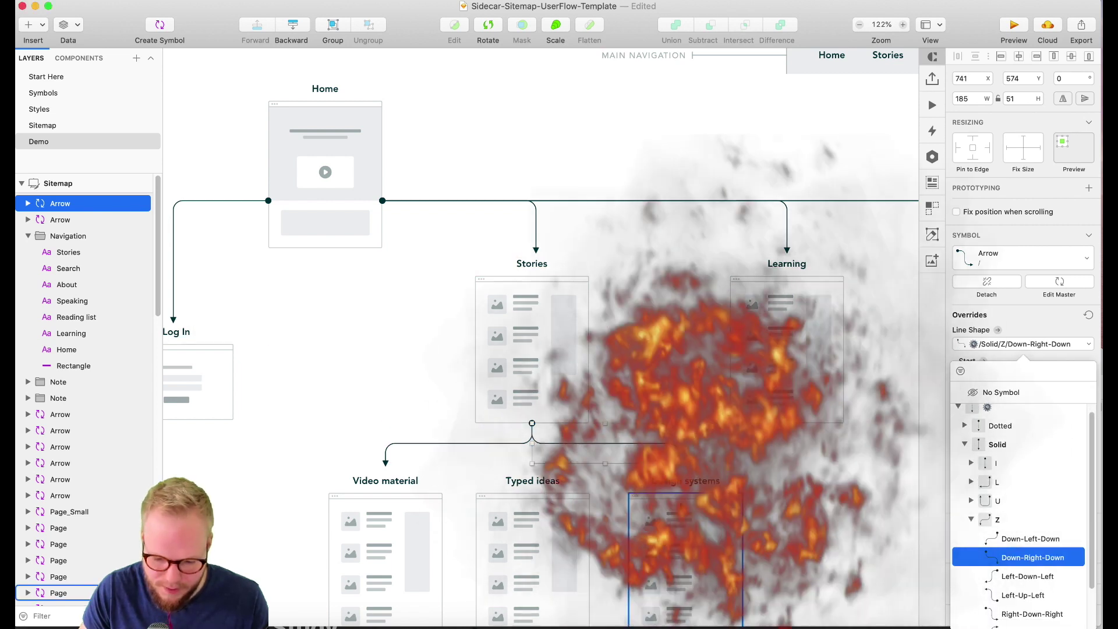
Nudge the Design systems, Typed ideas and Video material pages up so they line up beneath the connector arrows
click(695, 543)
drag(695, 543, 691, 537)
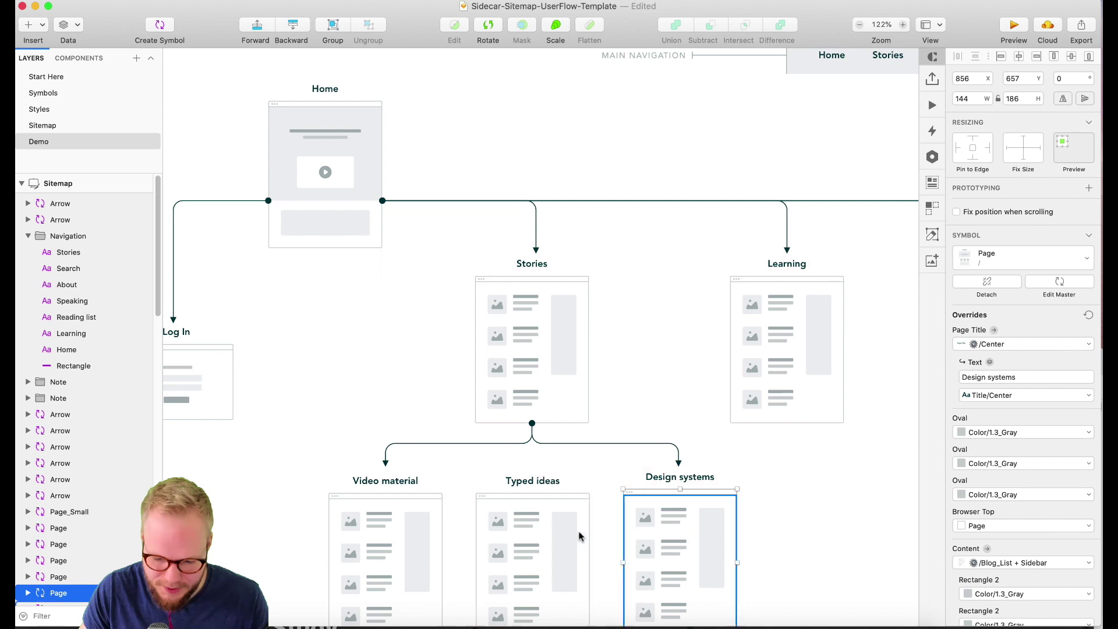
drag(533, 550, 535, 542)
drag(381, 554, 380, 545)
scroll(594, 462, down, 5)
click(399, 473)
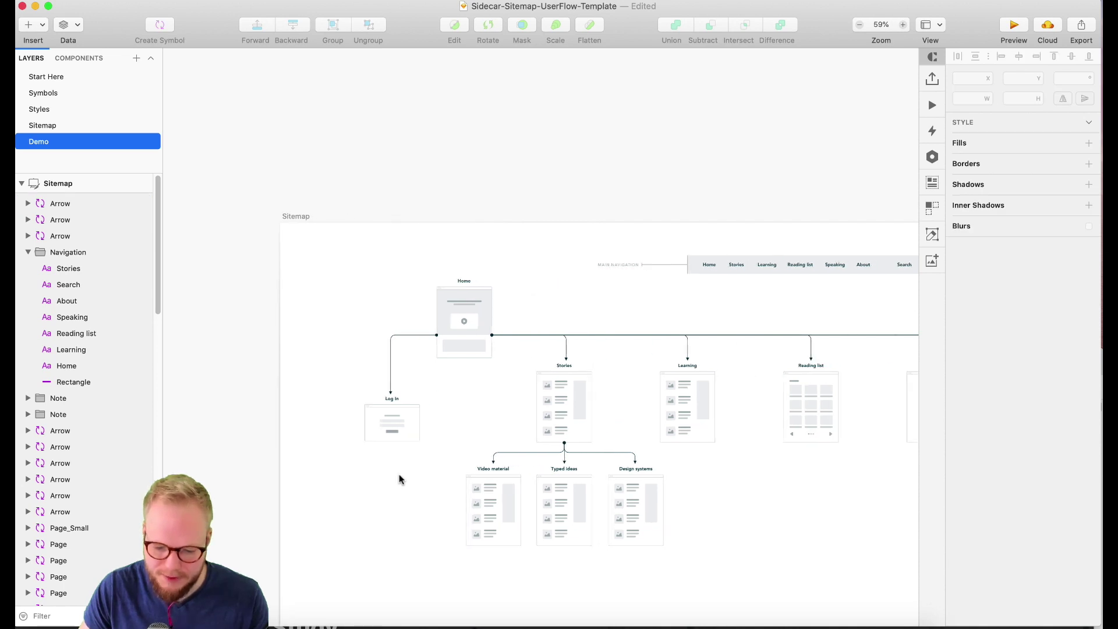
Duplicate the straight down arrow between Stories and Typed ideas and place the copy beneath the Typed ideas page
scroll(399, 477, right, 4)
scroll(696, 521, right, 5)
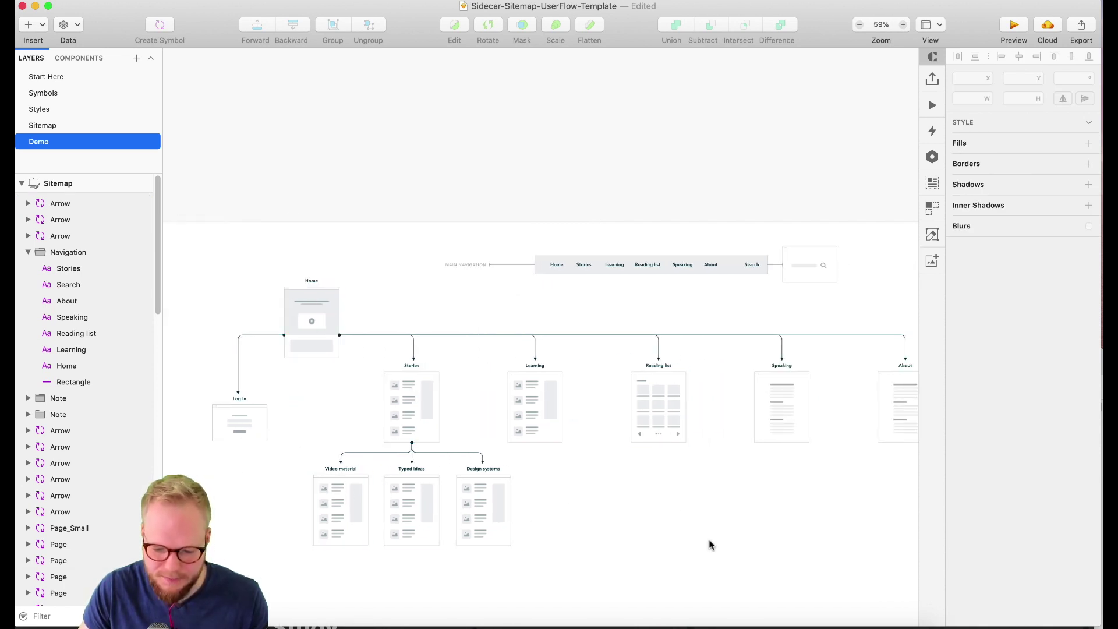
scroll(709, 544, right, 2)
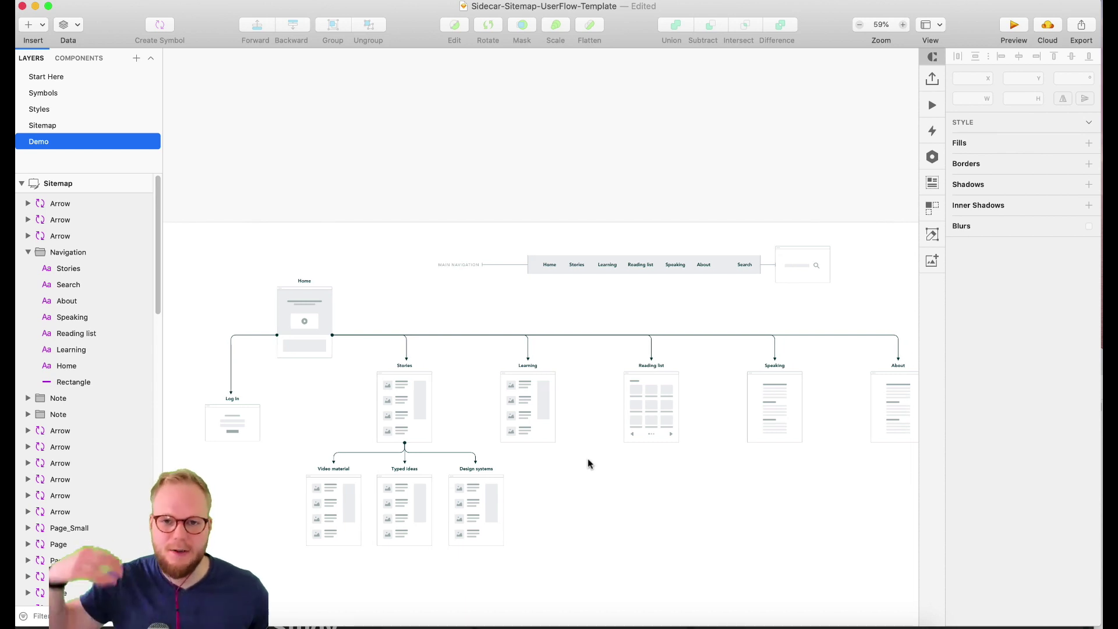
scroll(459, 395, down, 3)
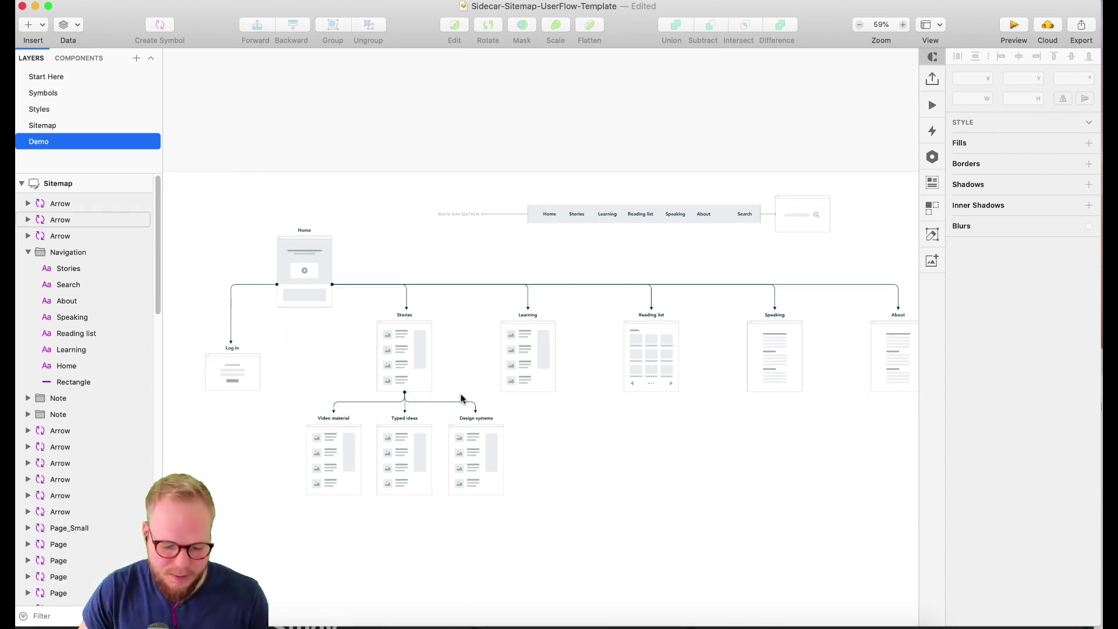
scroll(384, 531, up, 3)
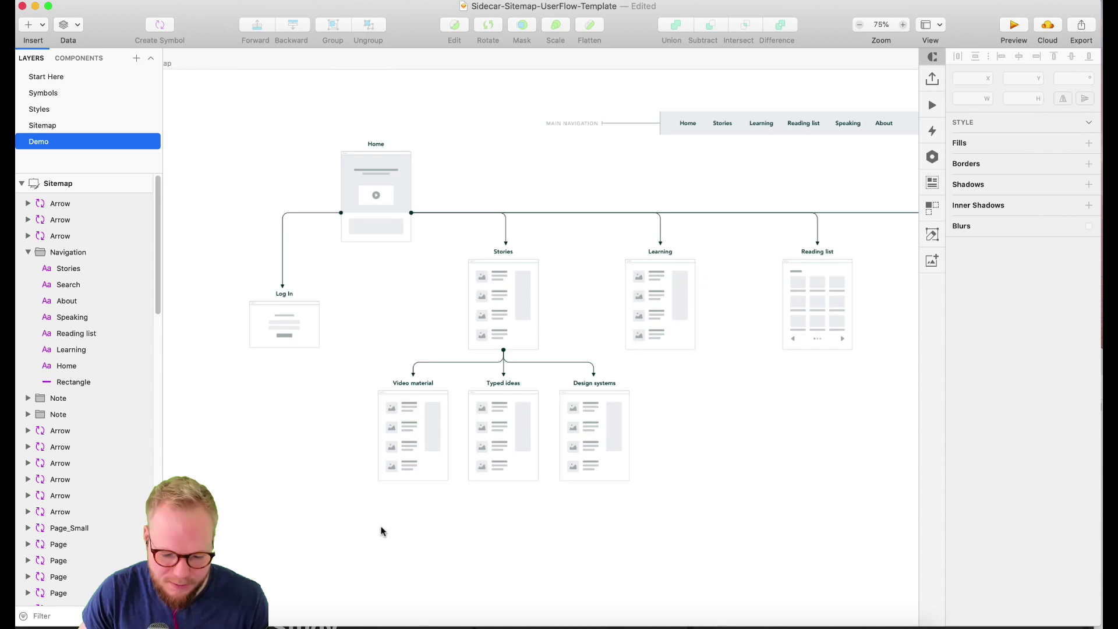
click(505, 369)
drag(505, 370, 506, 499)
scroll(486, 562, down, 3)
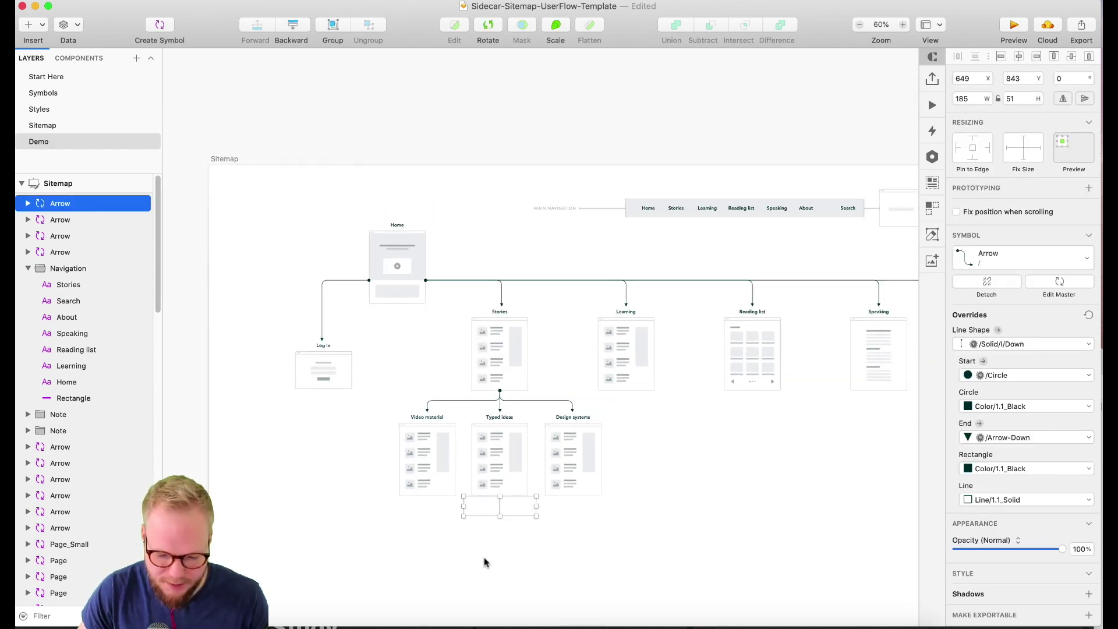
Insert a Decision flowchart symbol and place it centred at the end of the arrow beneath the Typed ideas page
scroll(486, 562, up, 5)
click(28, 25)
mouse_move(64, 199)
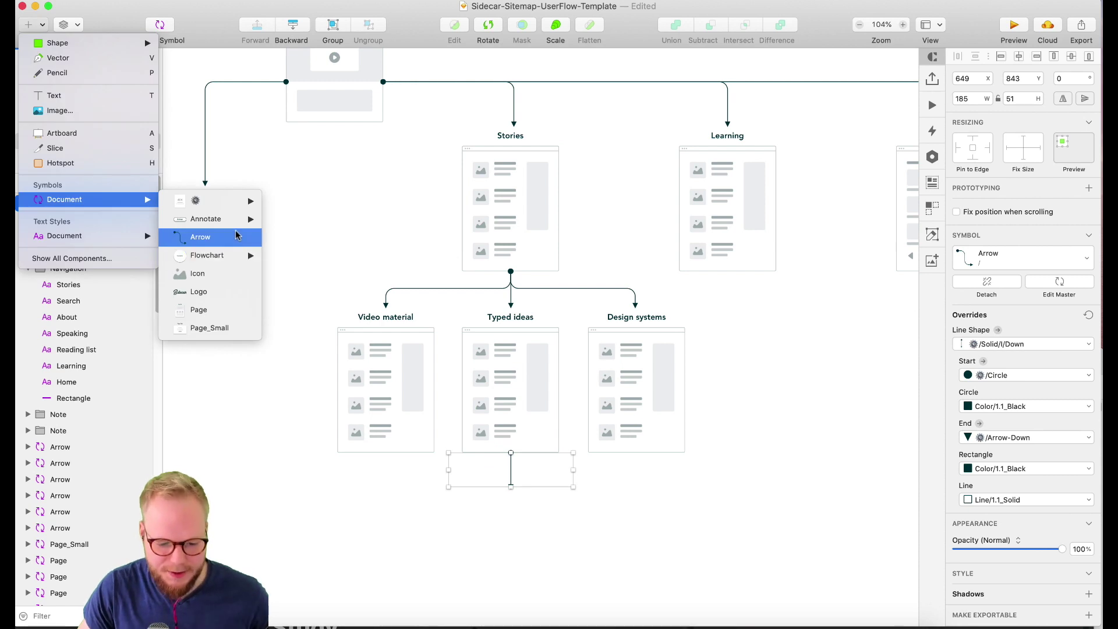
mouse_move(238, 200)
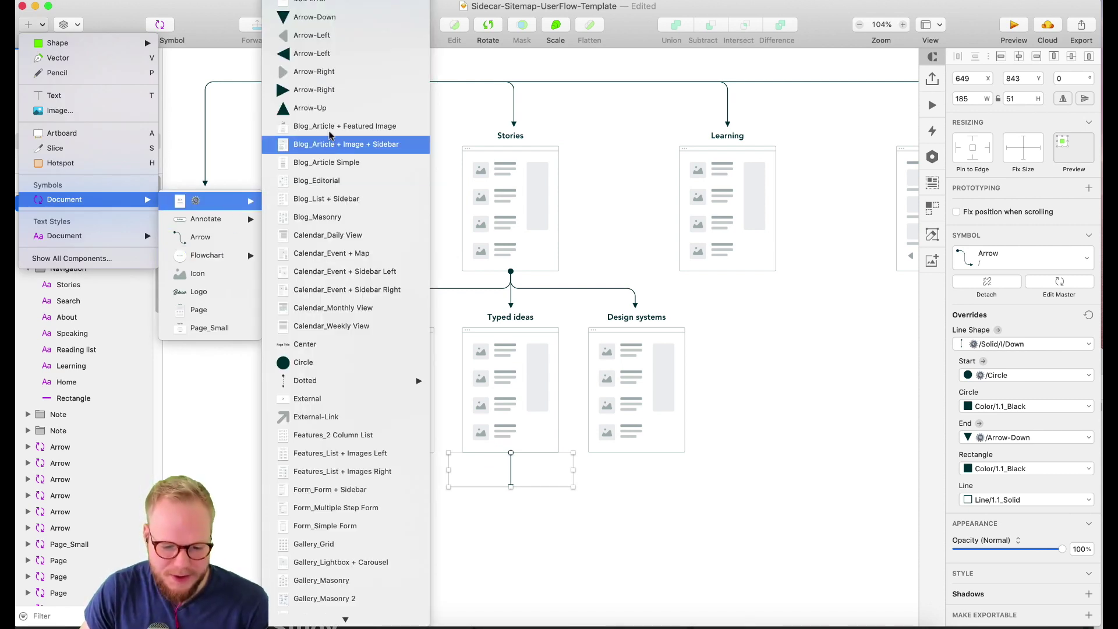
scroll(326, 378, down, 10)
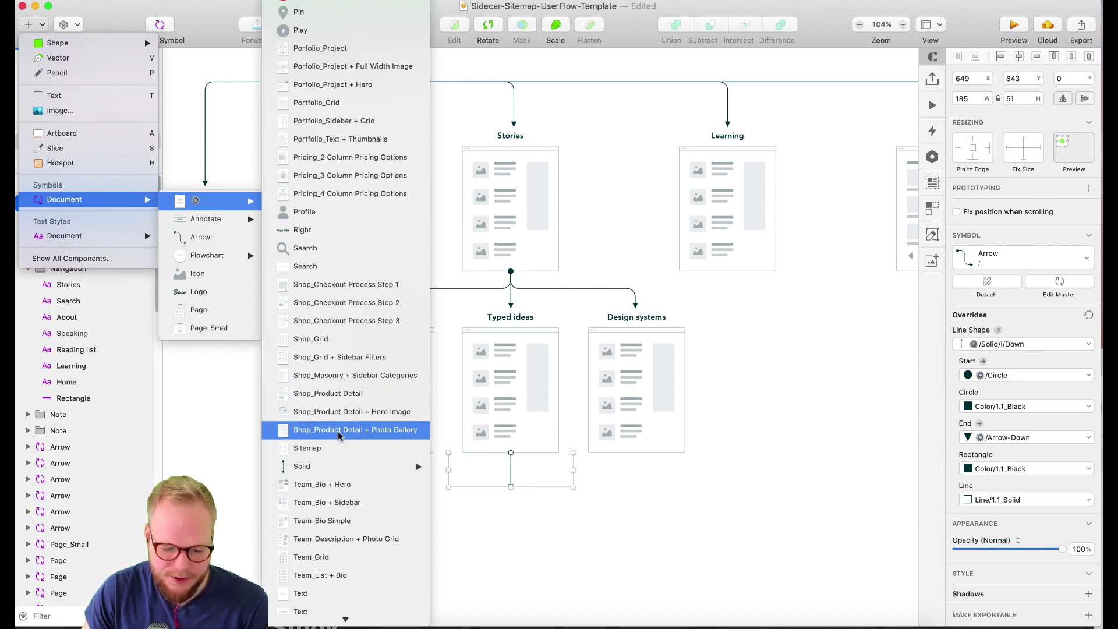
scroll(339, 435, down, 5)
scroll(308, 274, up, 6)
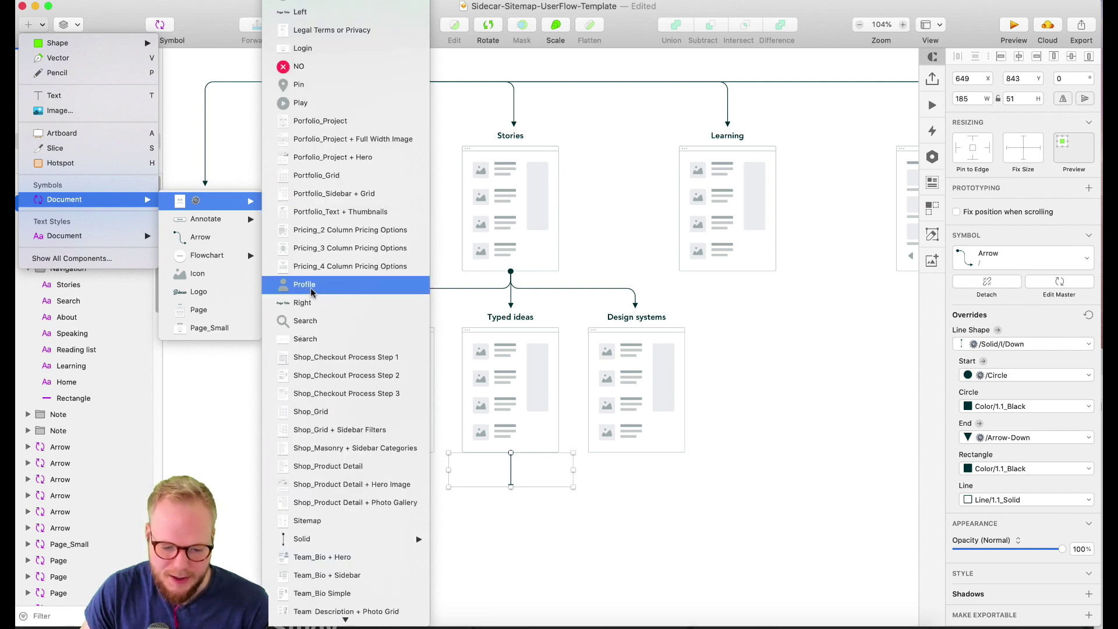
scroll(312, 291, up, 9)
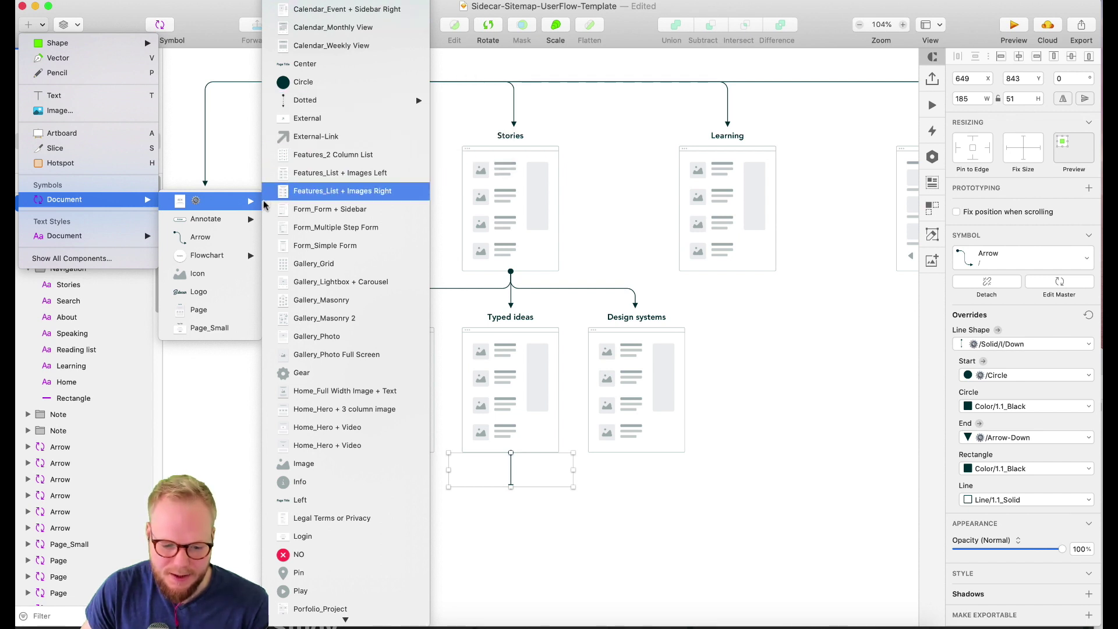
mouse_move(250, 219)
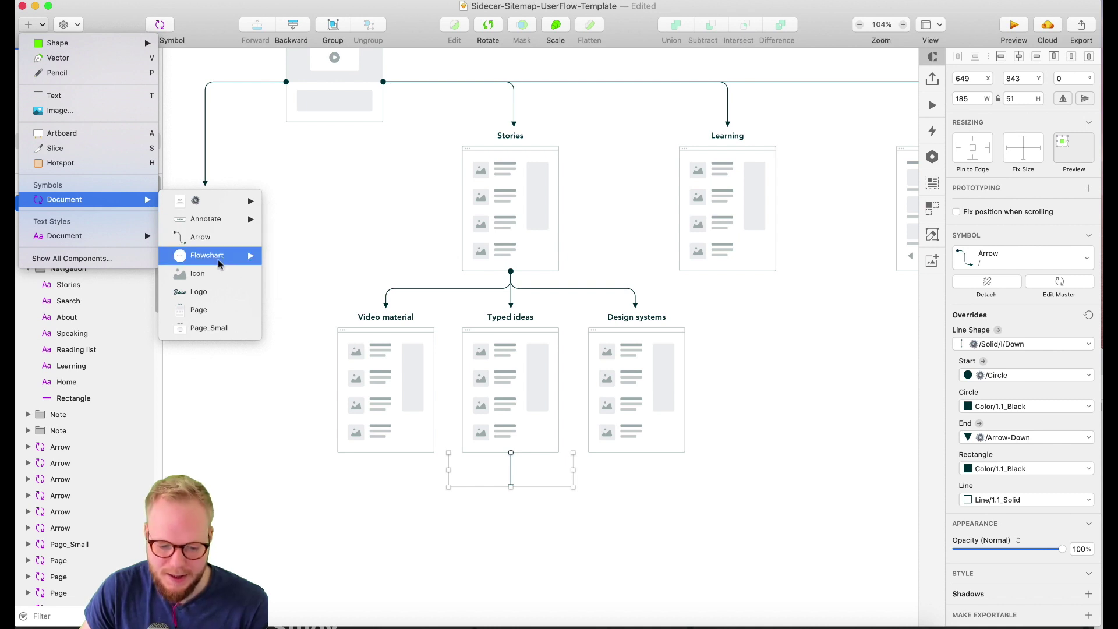
mouse_move(245, 256)
click(305, 273)
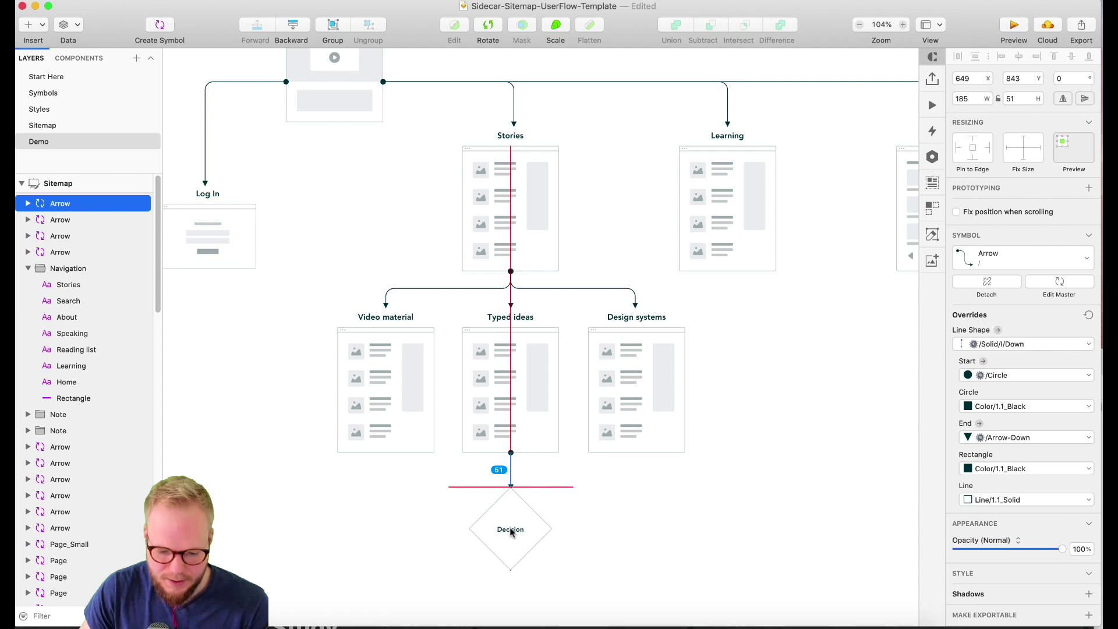
click(510, 539)
scroll(645, 397, down, 5)
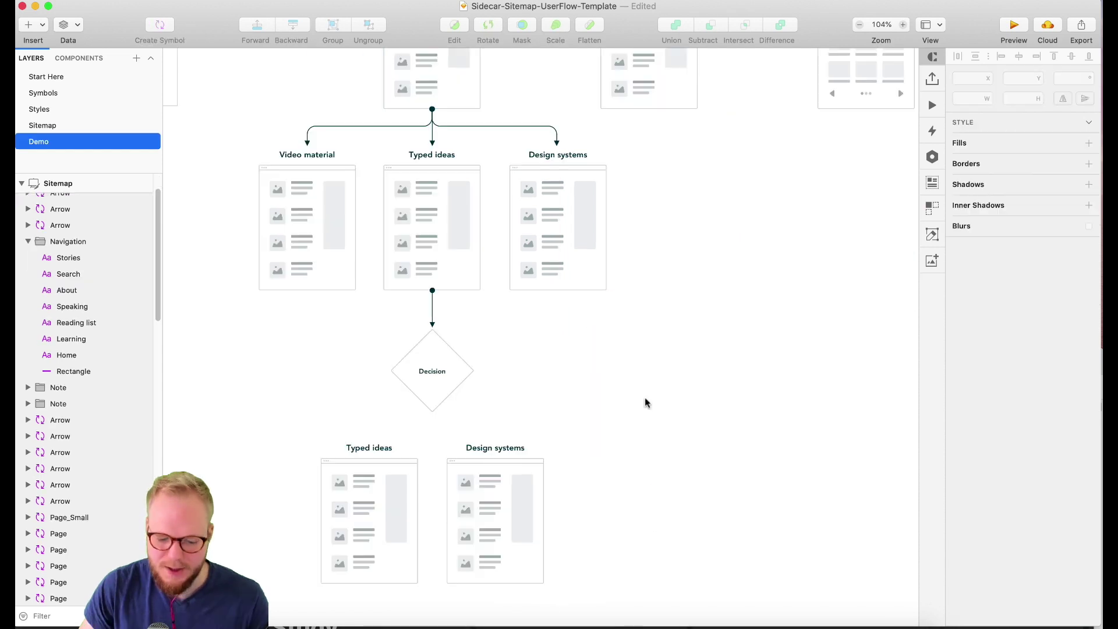
scroll(645, 397, down, 5)
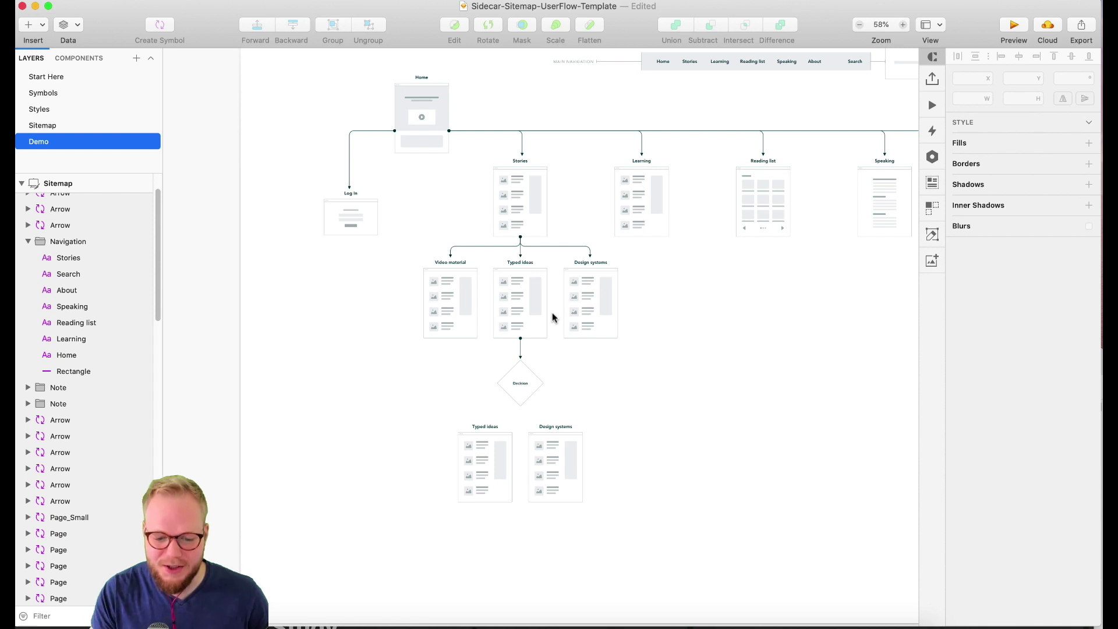
click(527, 201)
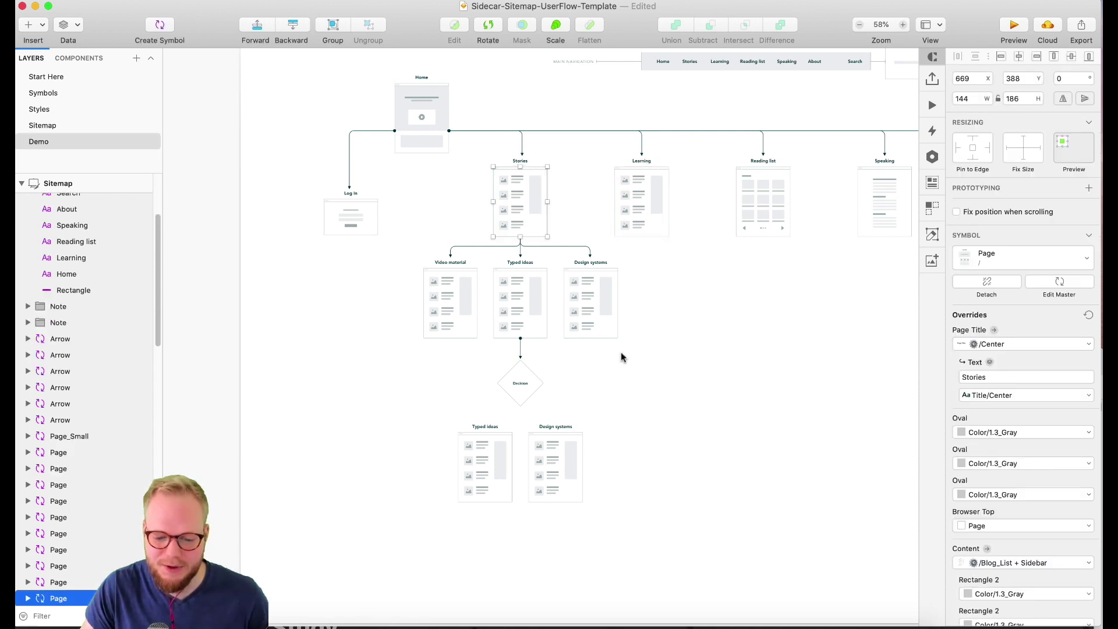
click(672, 379)
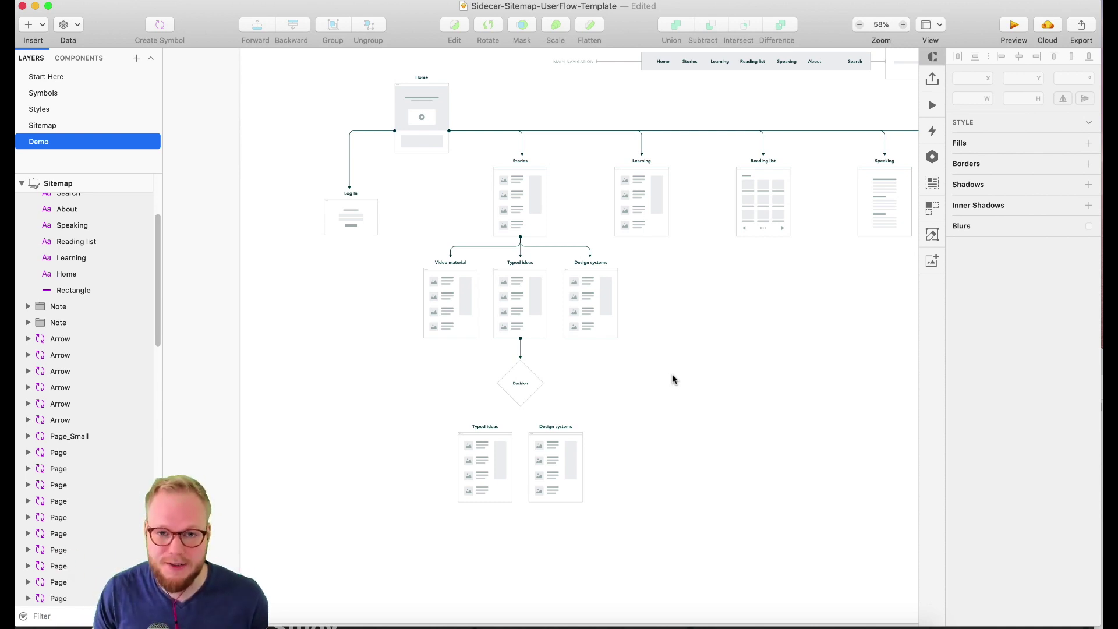
scroll(691, 394, right, 3)
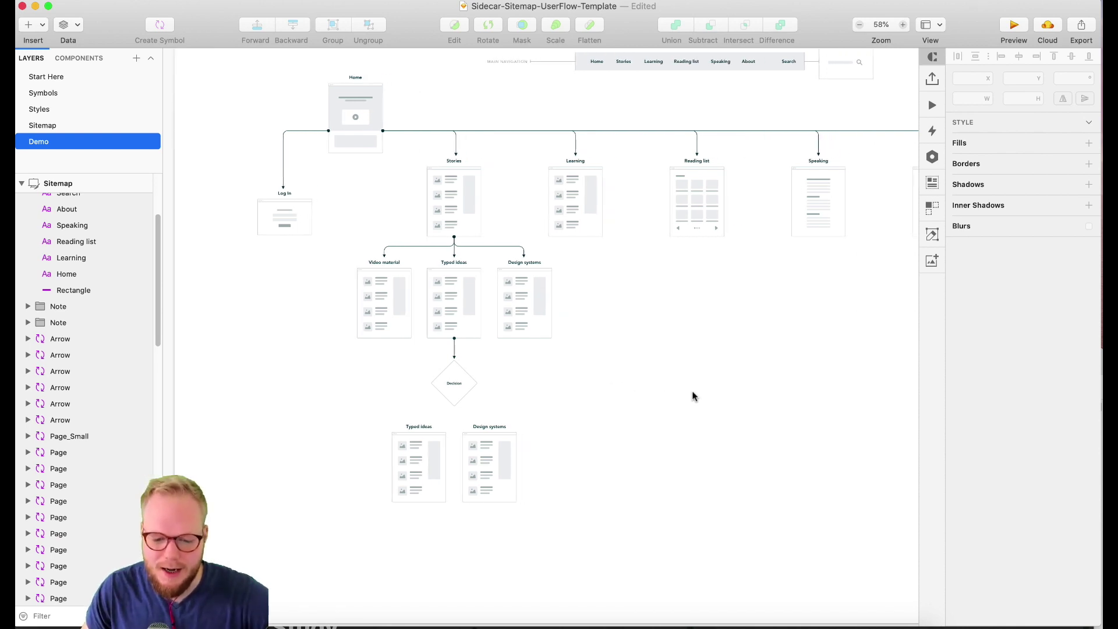